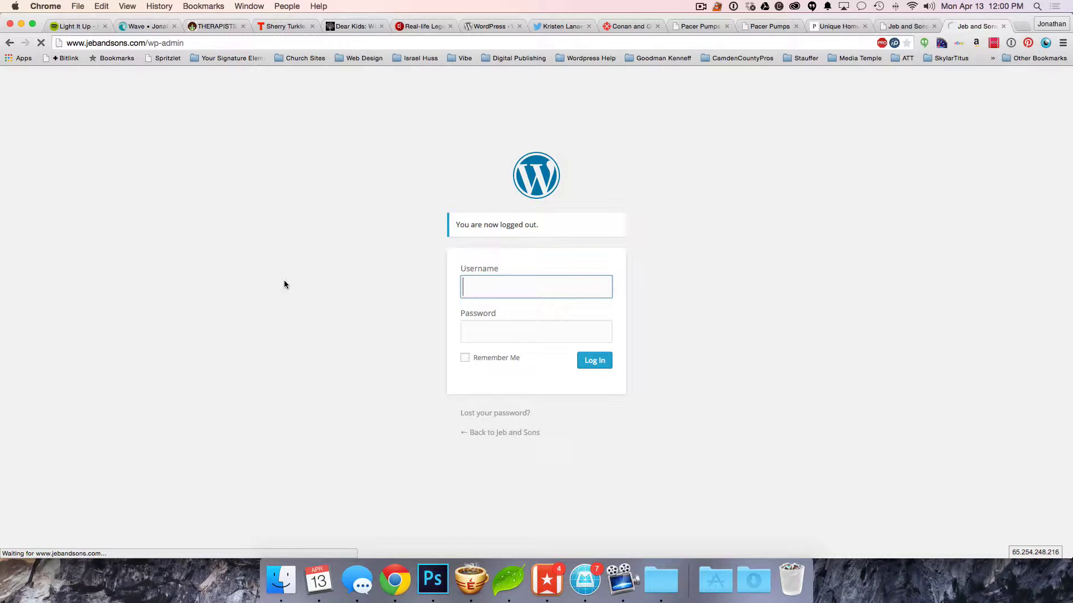
- Unlock the 1Password vault by entering the master password
click(736, 5)
text(••••••••••)
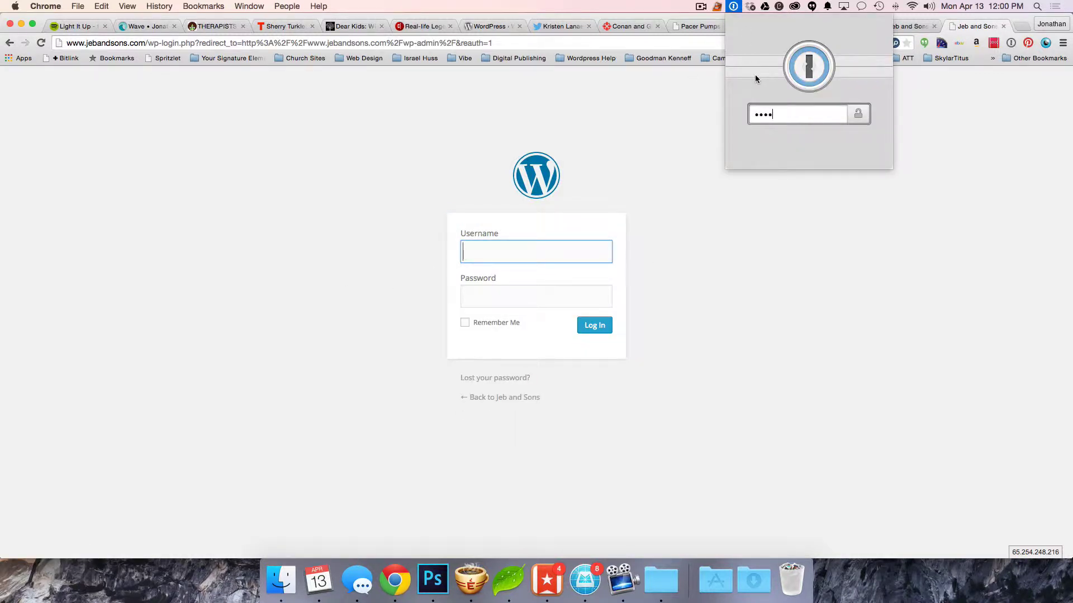
key(Return)
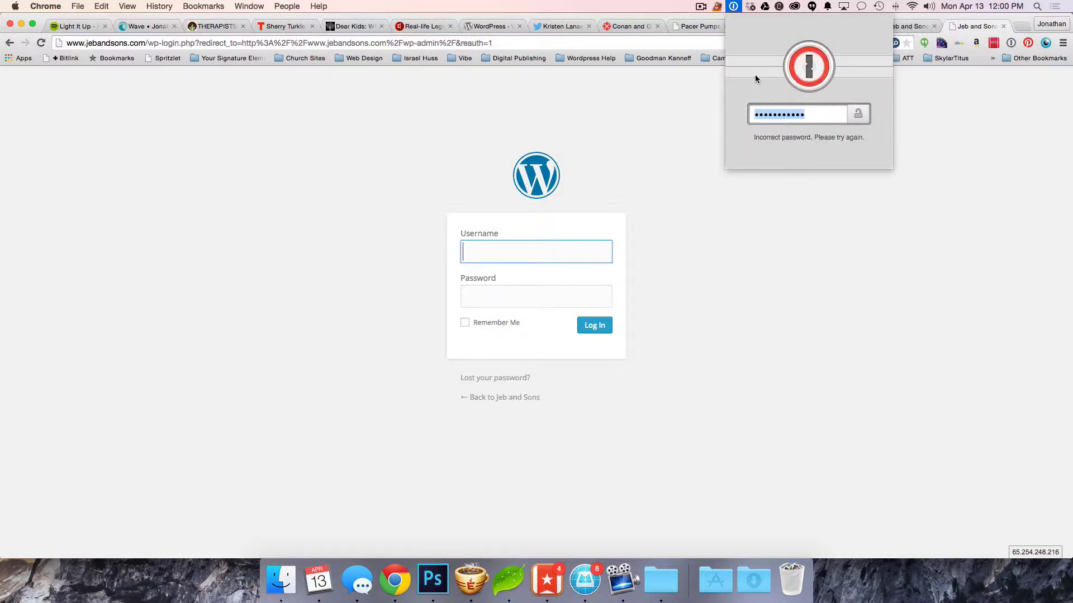
text(•••••••••••)
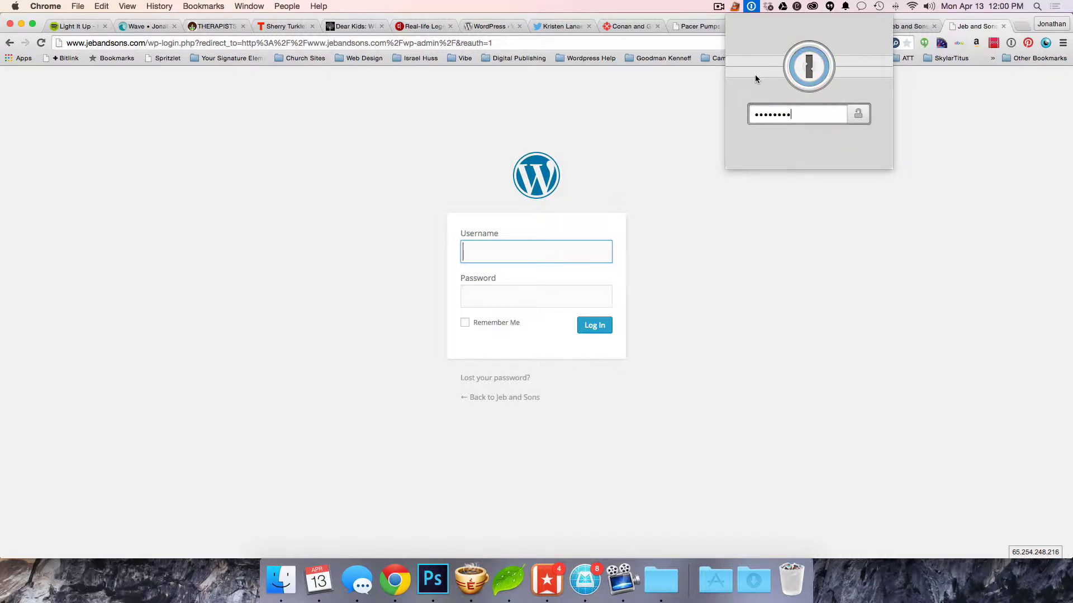
key(Return)
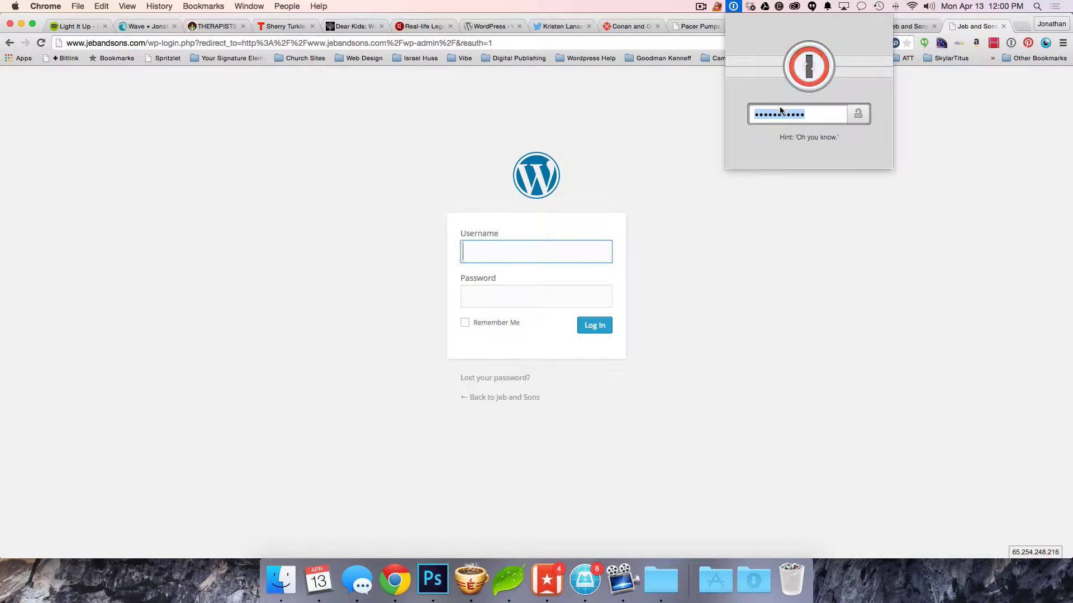
text(•••••••••••)
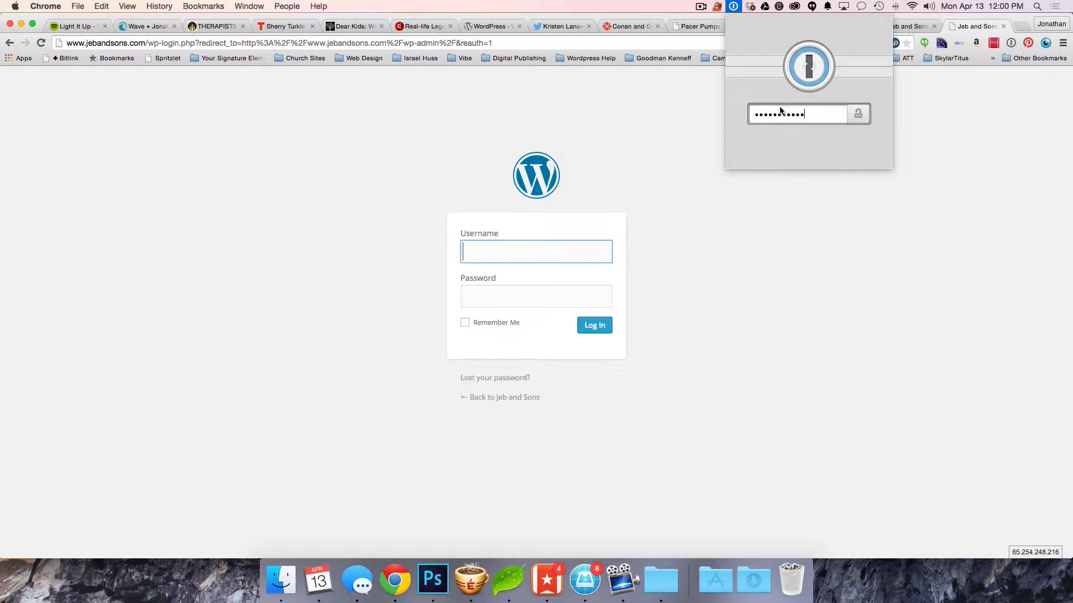
key(Return)
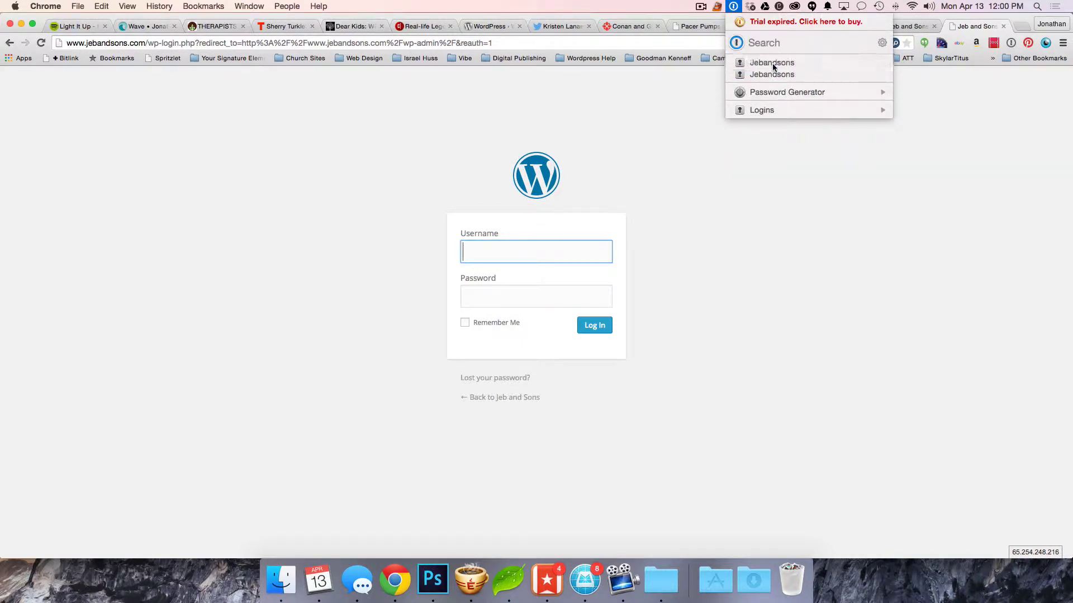
- Log in to the WordPress admin with the second saved Jebandsons login from 1Password
click(772, 63)
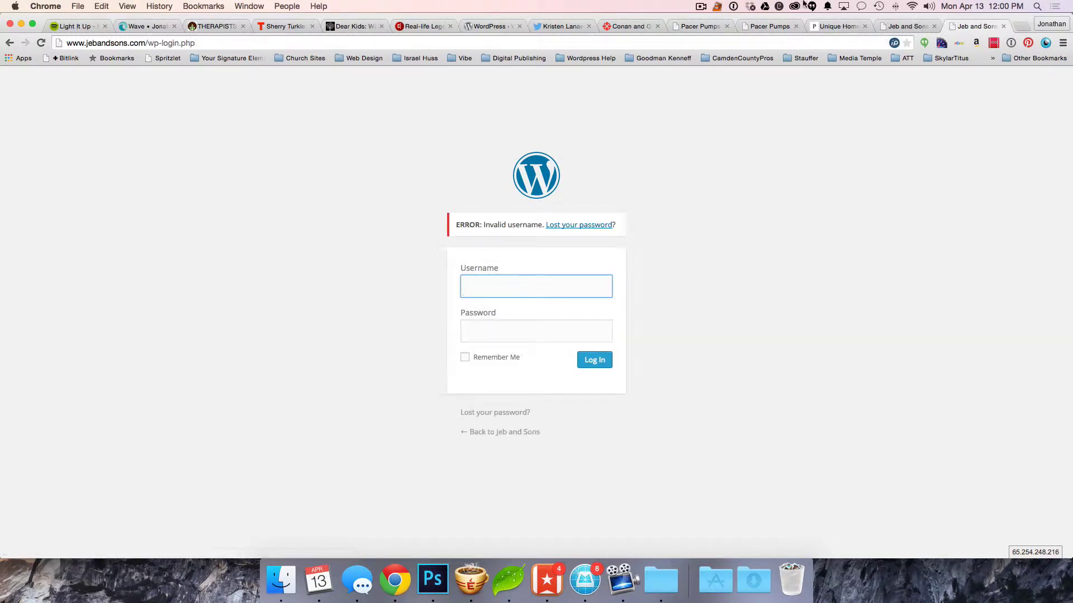
click(734, 7)
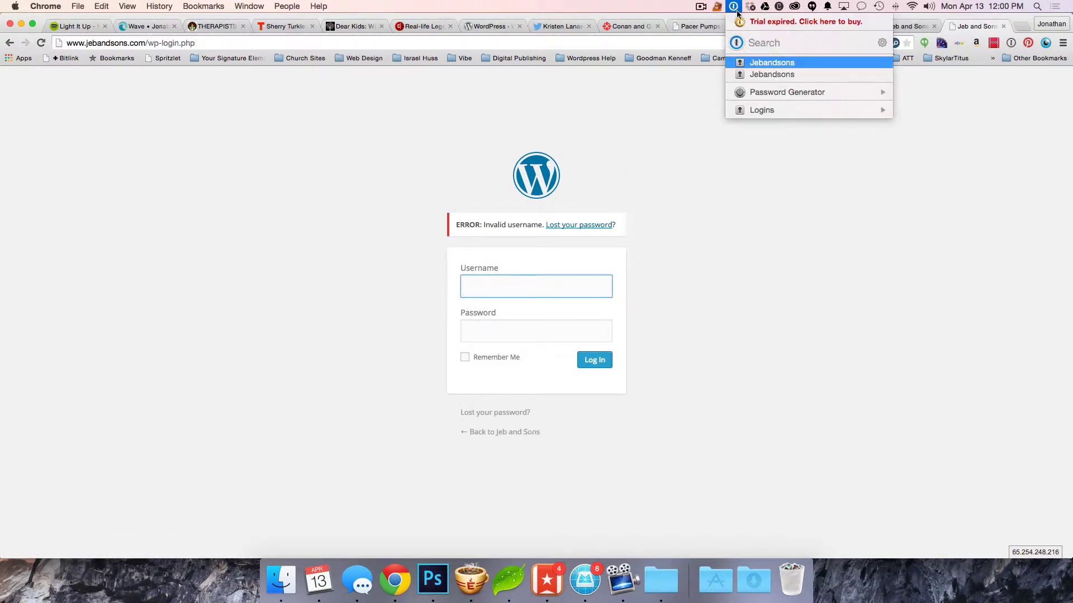
click(769, 75)
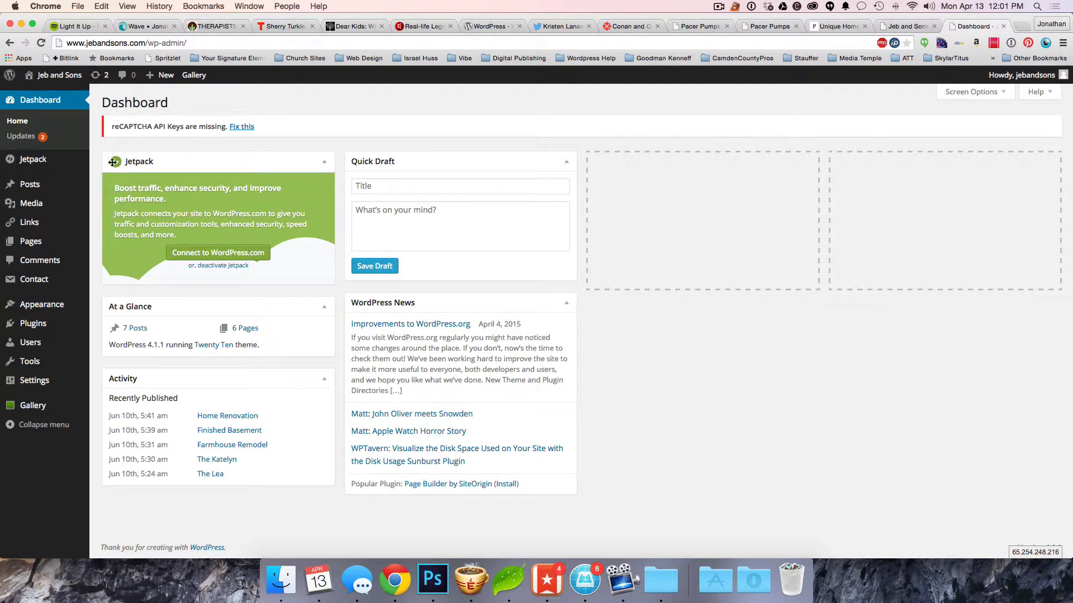
- Open the East Meadow page of the live site and examine how the Katelyn listing and its photos are laid out
mouse_move(27, 240)
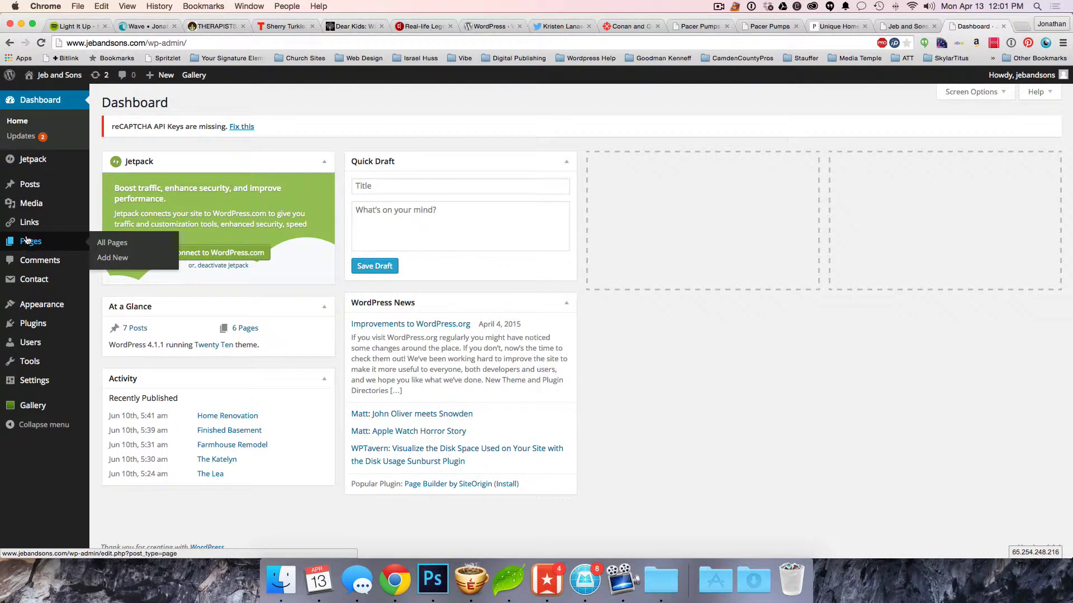
click(880, 25)
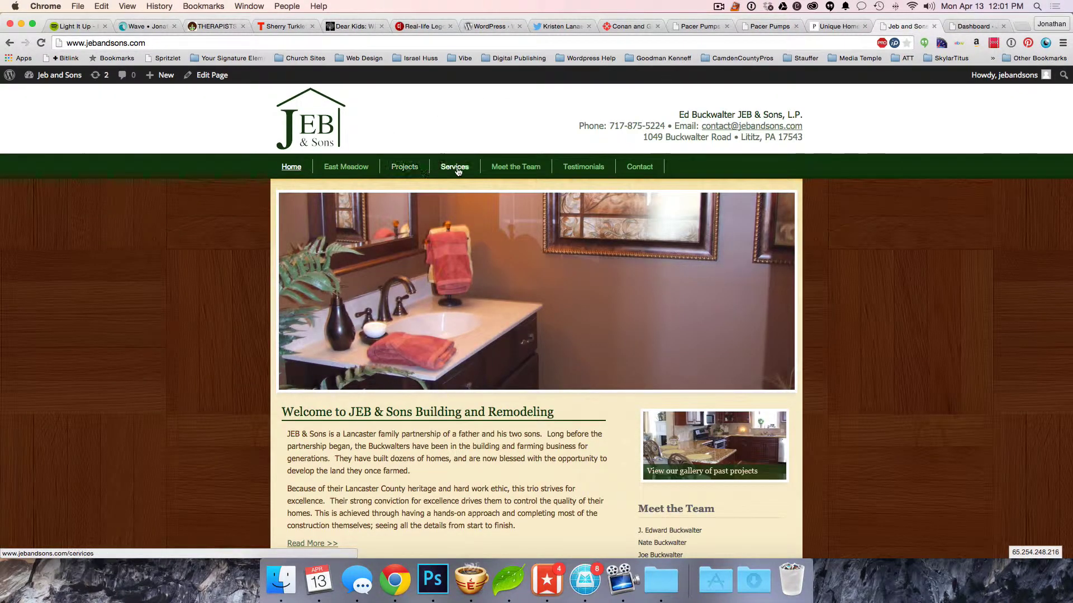
click(355, 173)
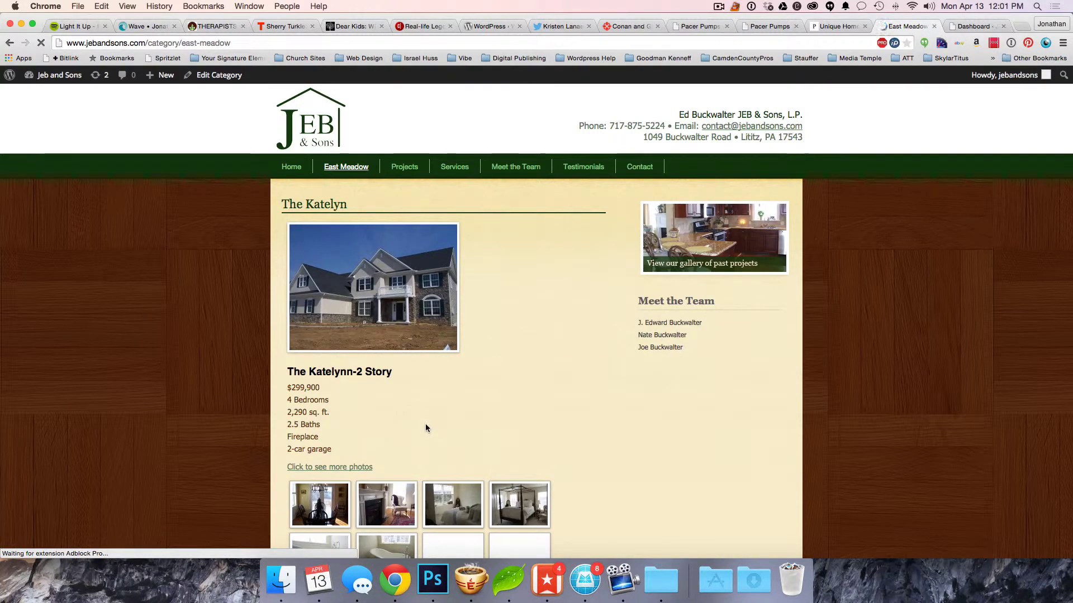
scroll(459, 257, down, 5)
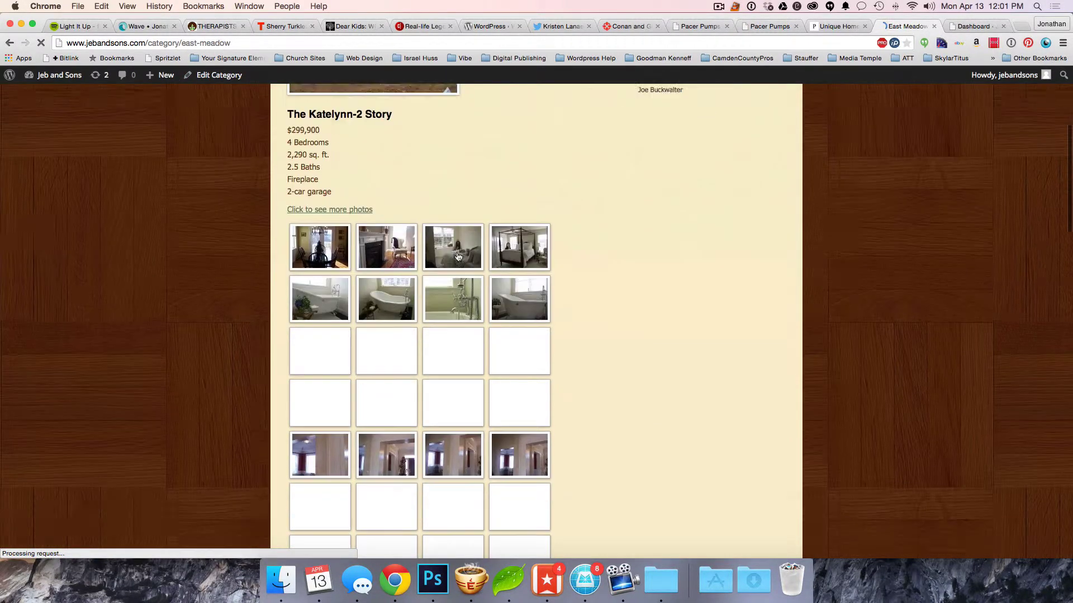
scroll(457, 256, down, 10)
scroll(457, 257, up, 12)
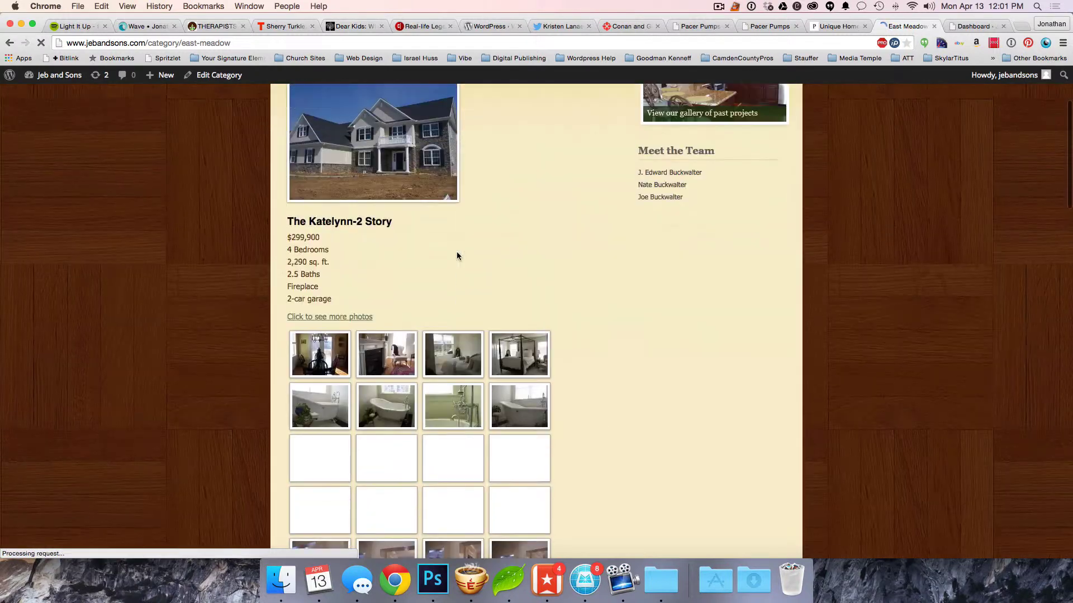
scroll(457, 255, up, 3)
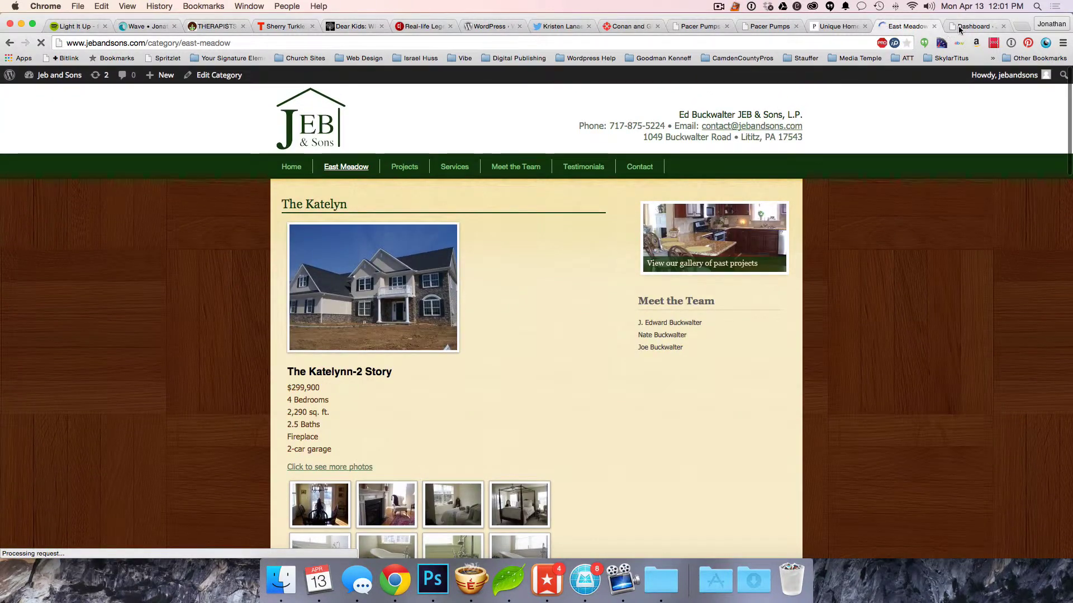
- Add a new post category named Quail Creek in the WordPress admin
click(959, 29)
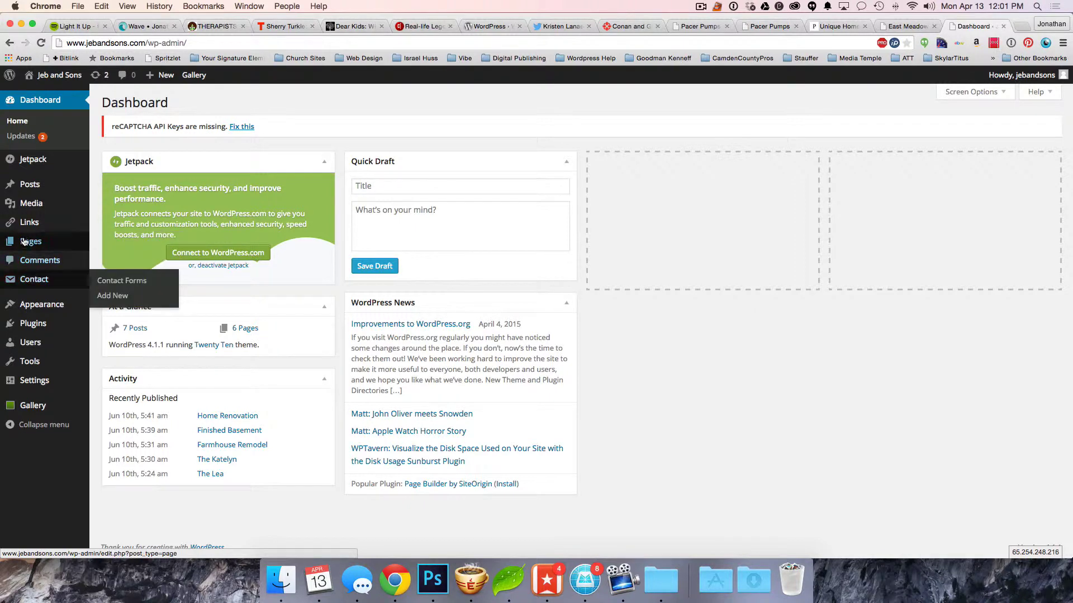
click(113, 216)
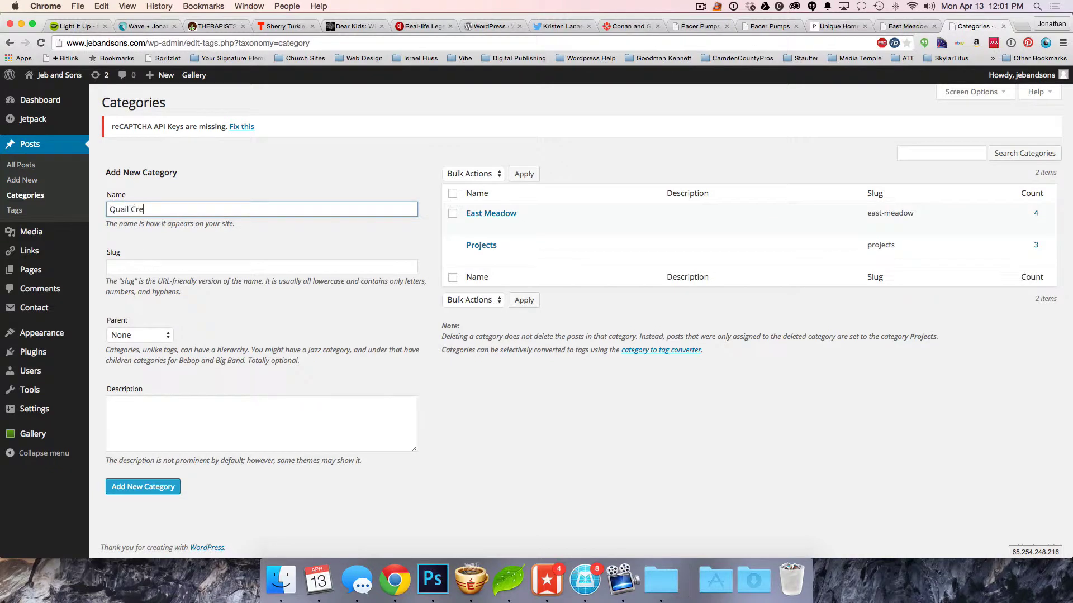
click(159, 489)
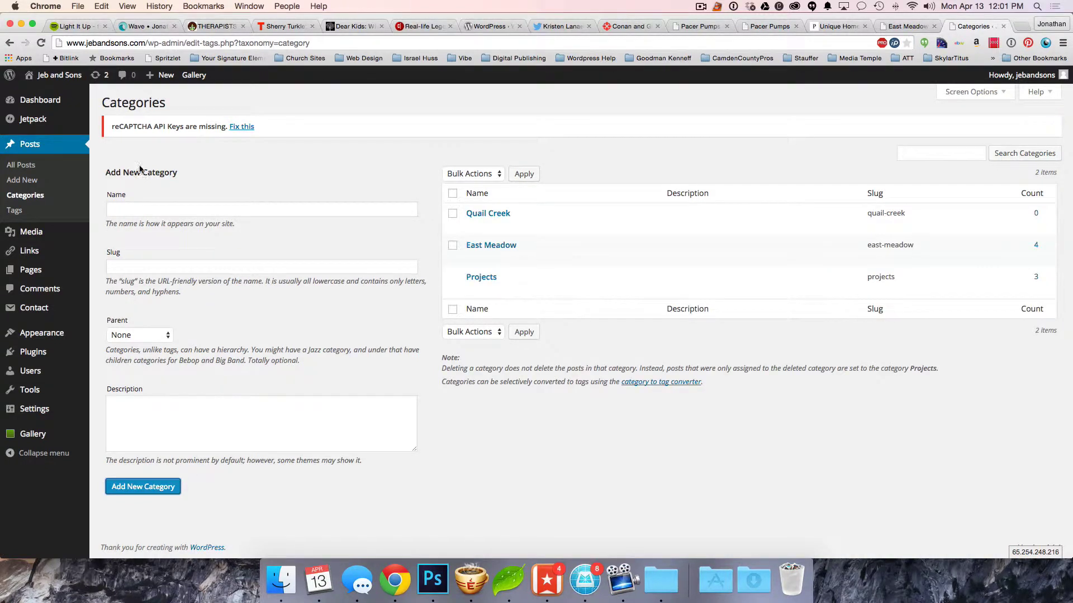
- Start a new post titled "Quail Creek 1"
click(23, 180)
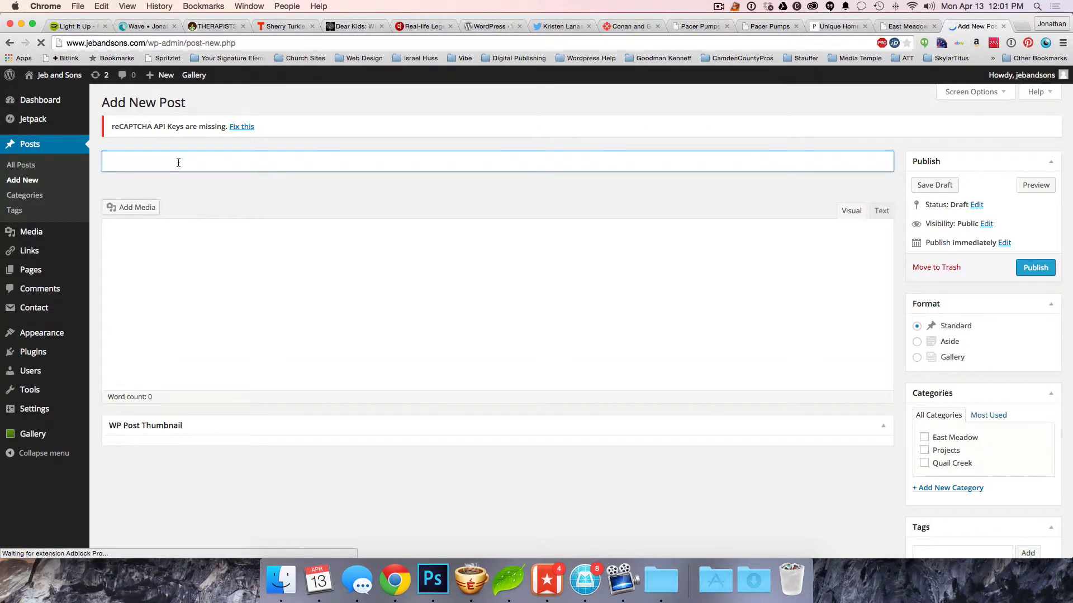
text(Quail Creek 1)
click(191, 255)
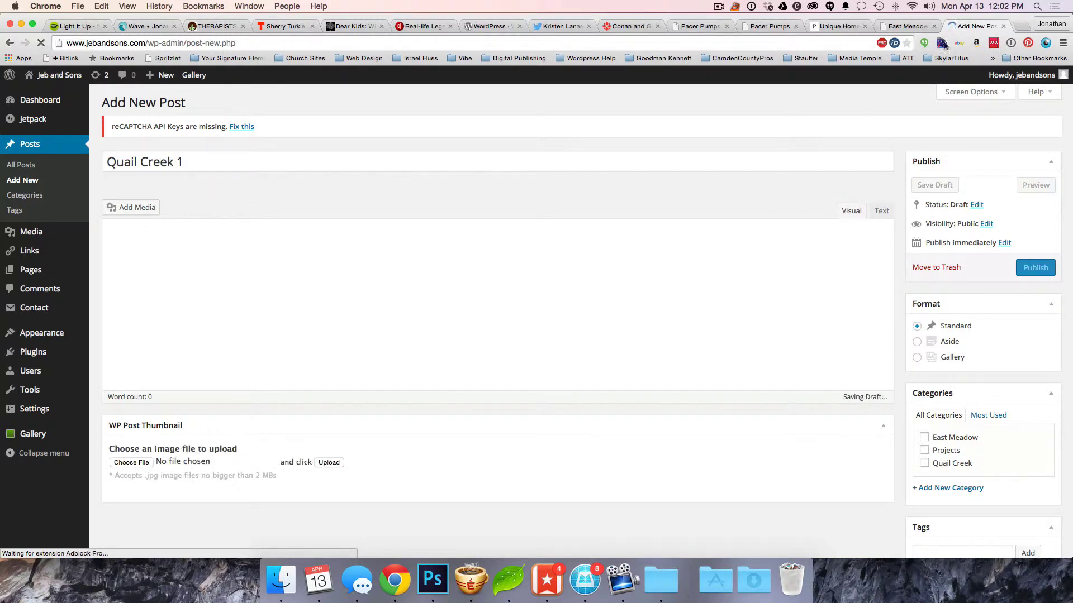
- Copy the Katelynn heading and house details from the live East Meadow page into the body of the new post
click(906, 26)
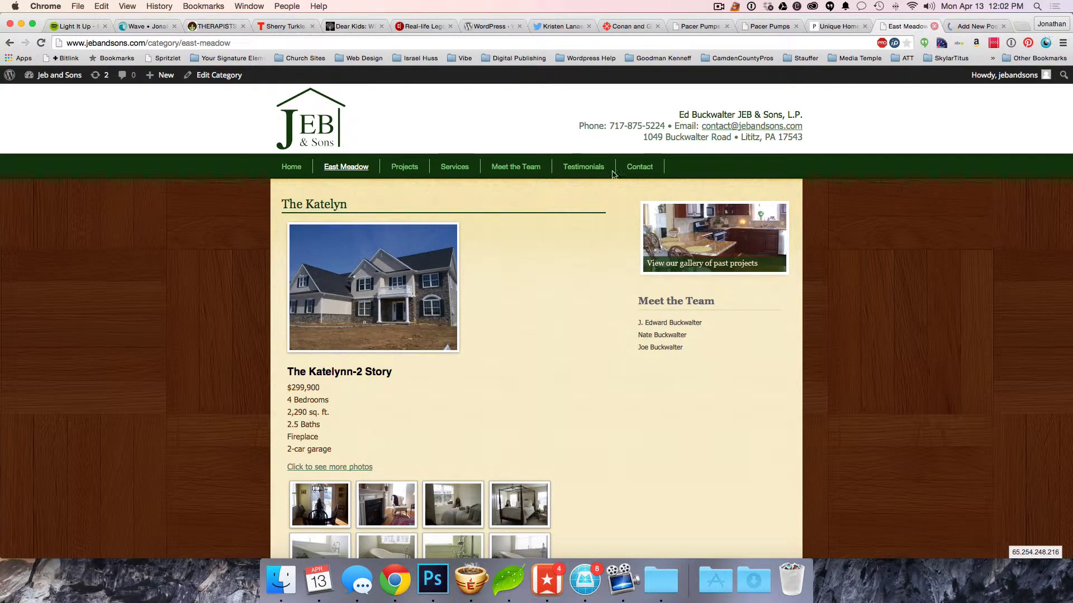
mouse_move(296, 371)
mouse_down()
mouse_move(333, 418)
mouse_move(335, 445)
mouse_move(313, 373)
mouse_move(287, 373)
mouse_up()
key(super+c)
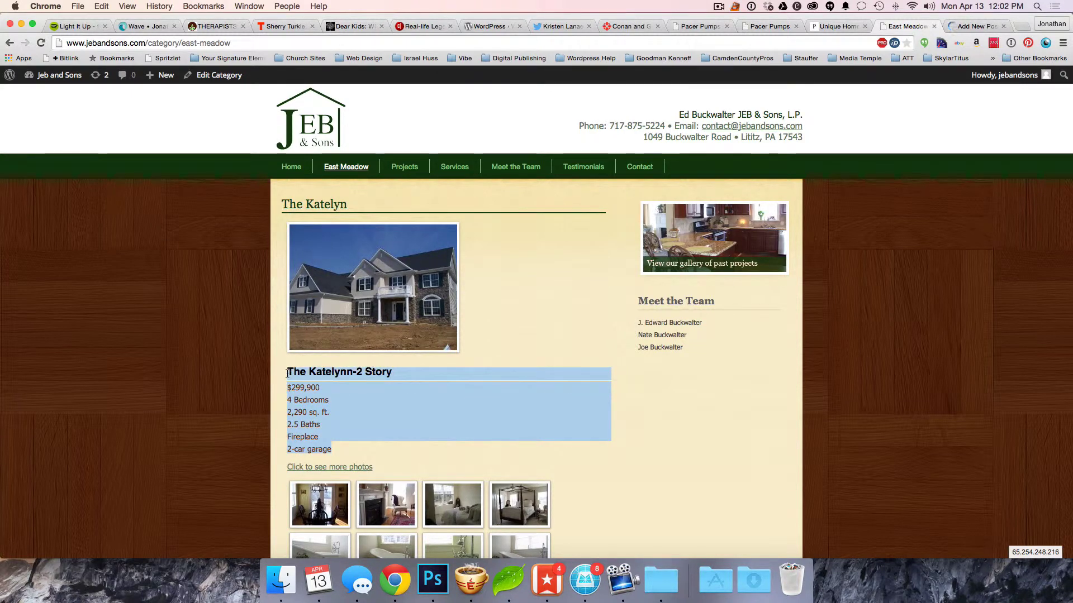
click(957, 26)
scroll(307, 253, down, 3)
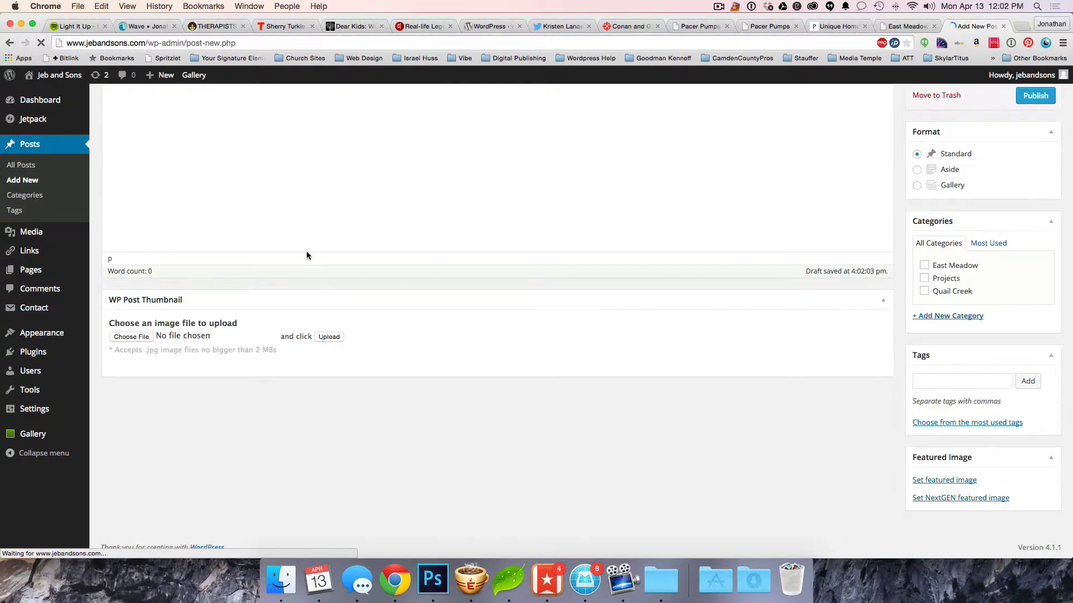
scroll(301, 251, up, 3)
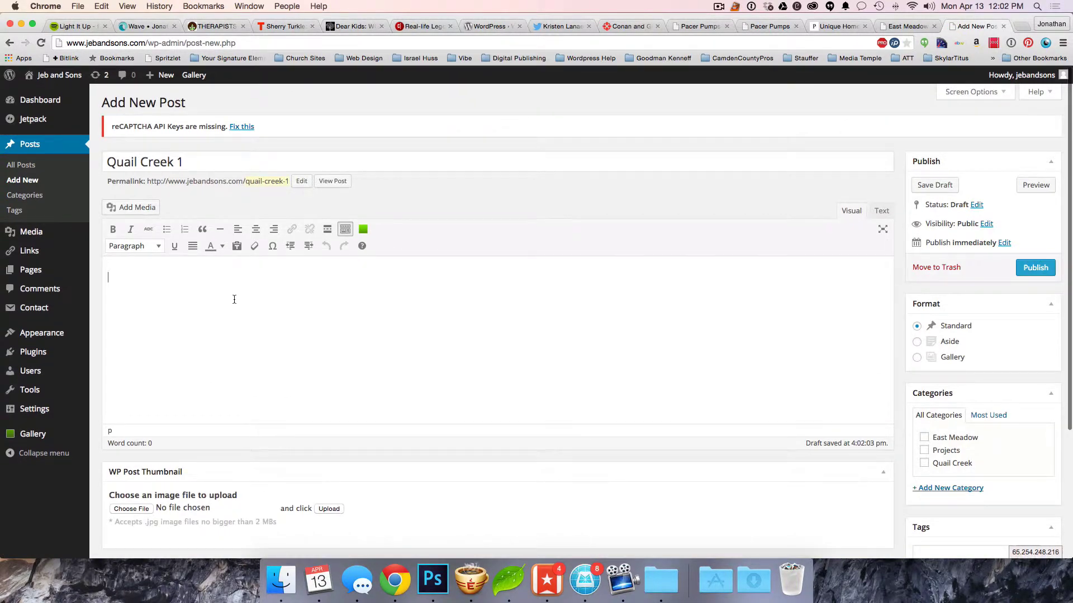
key(super+v)
- Replace "Katelynn" with "Quail Creek" in the heading of the post body
double_click(152, 269)
text(Quail )
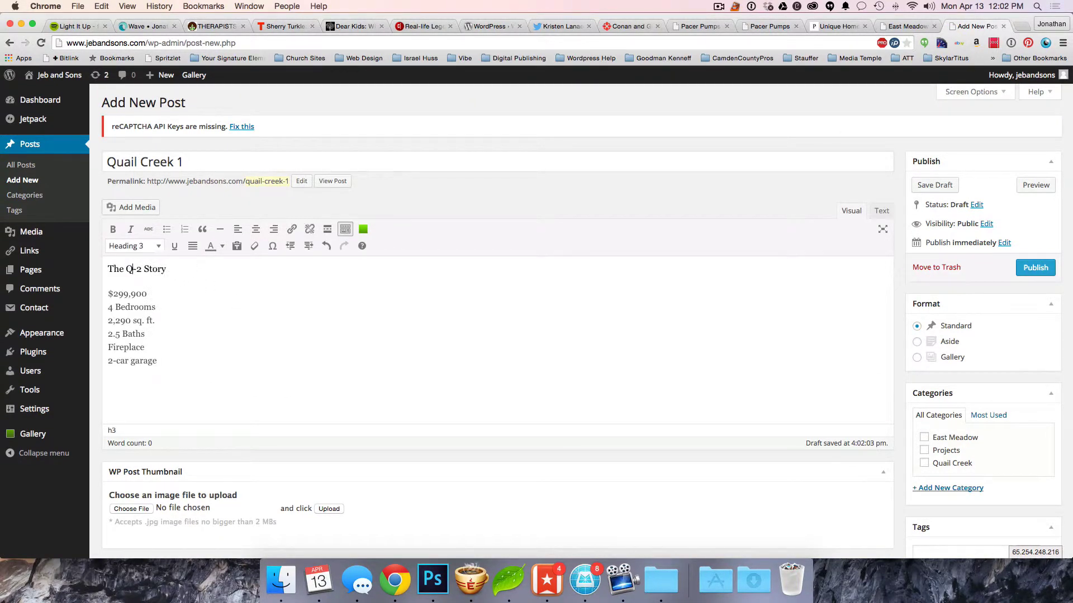
text(Creek)
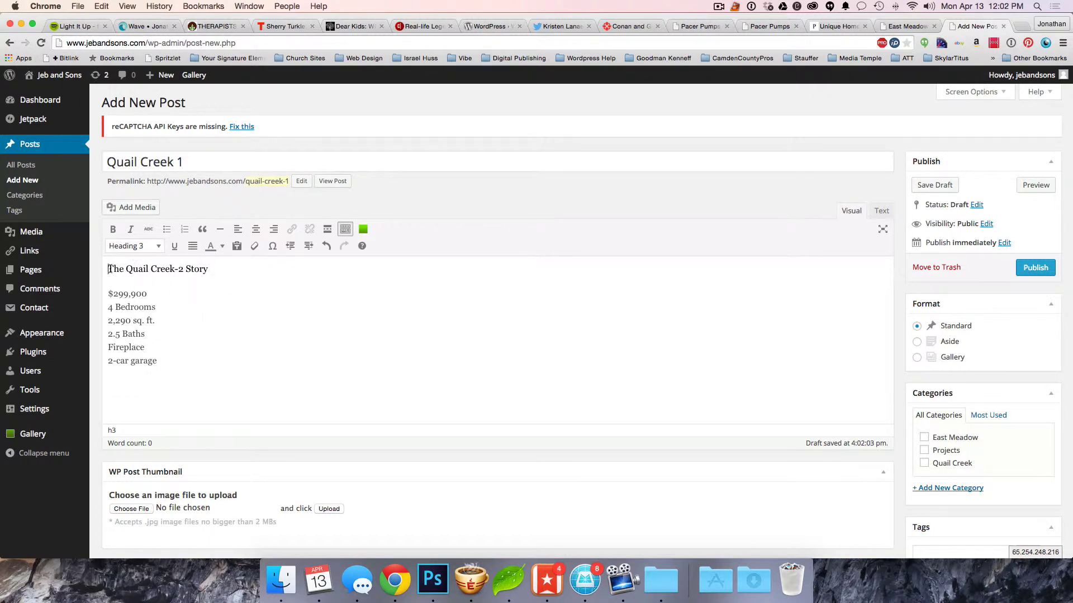
- Apply the Heading 3 style to the line "The Quail Creek-2 Story"
drag(110, 269, 208, 270)
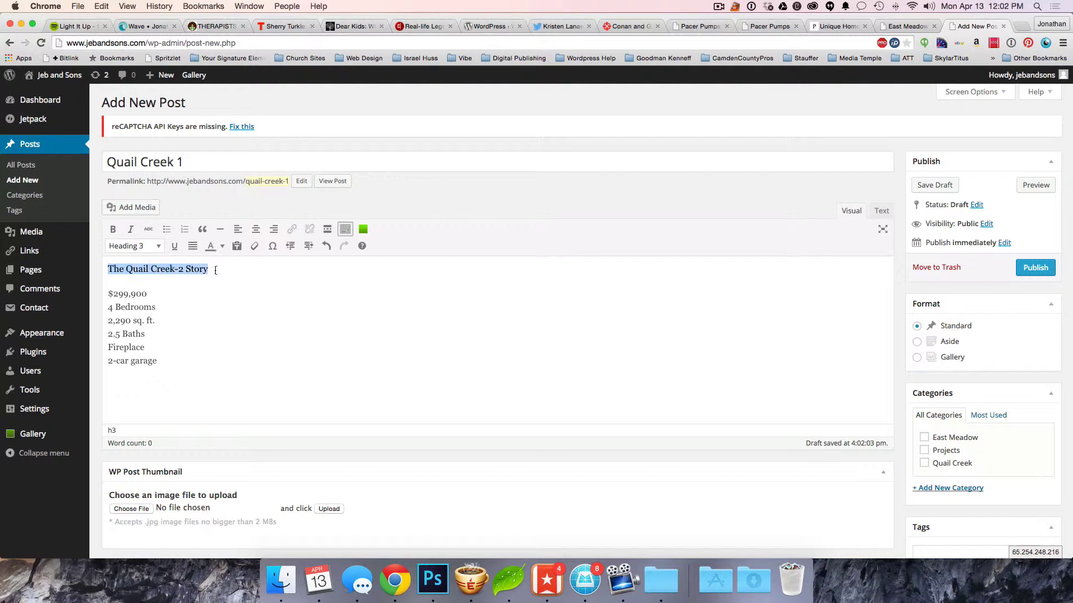
click(138, 250)
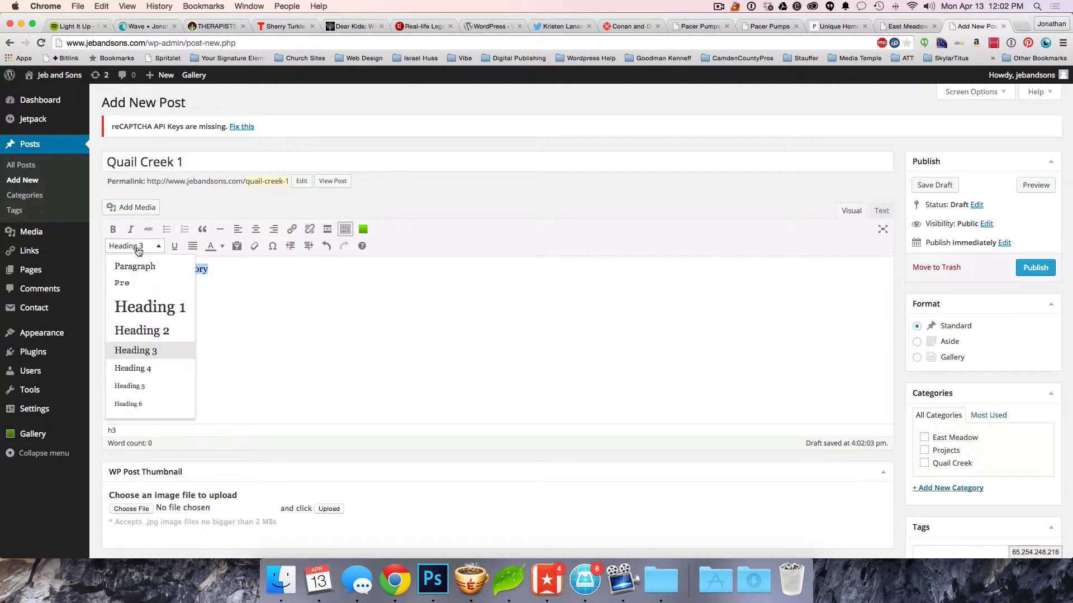
click(138, 347)
click(132, 242)
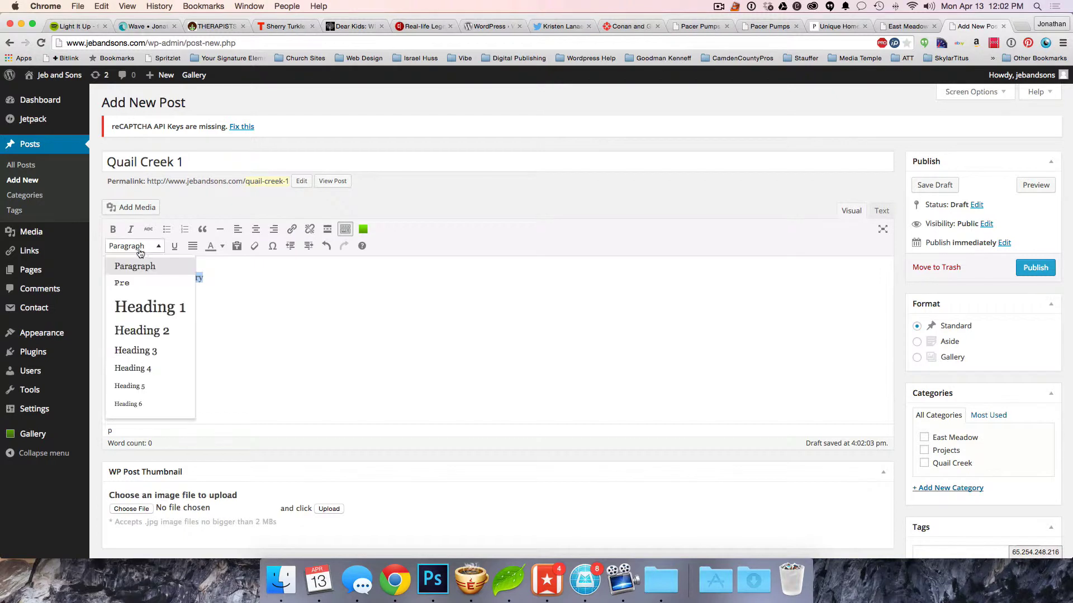
click(138, 351)
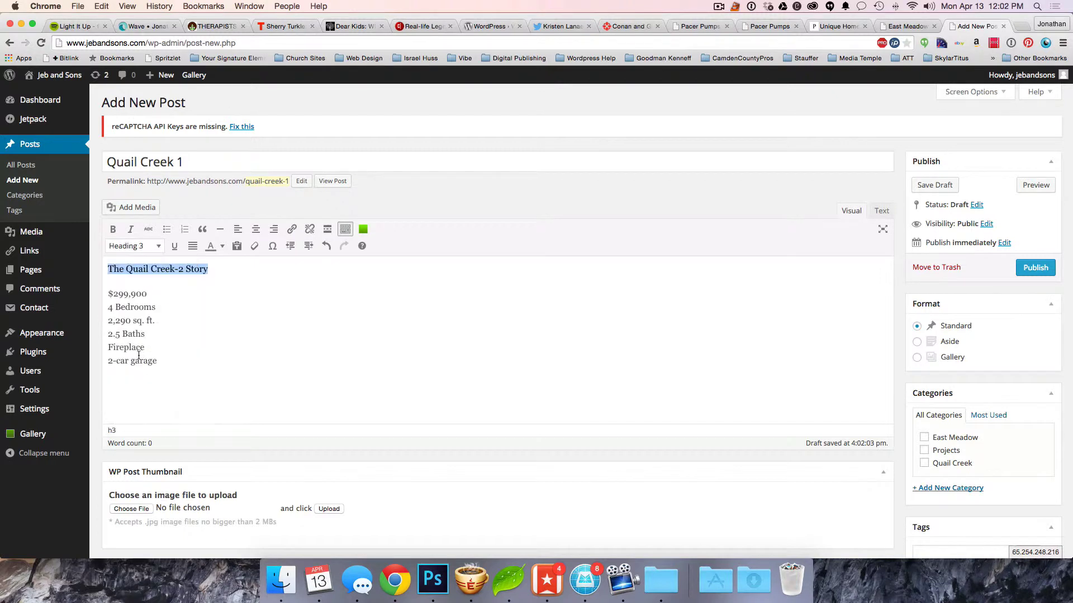
- Redo the breaks between the house detail lines, from the price to the 2-car garage, as single line breaks
click(110, 302)
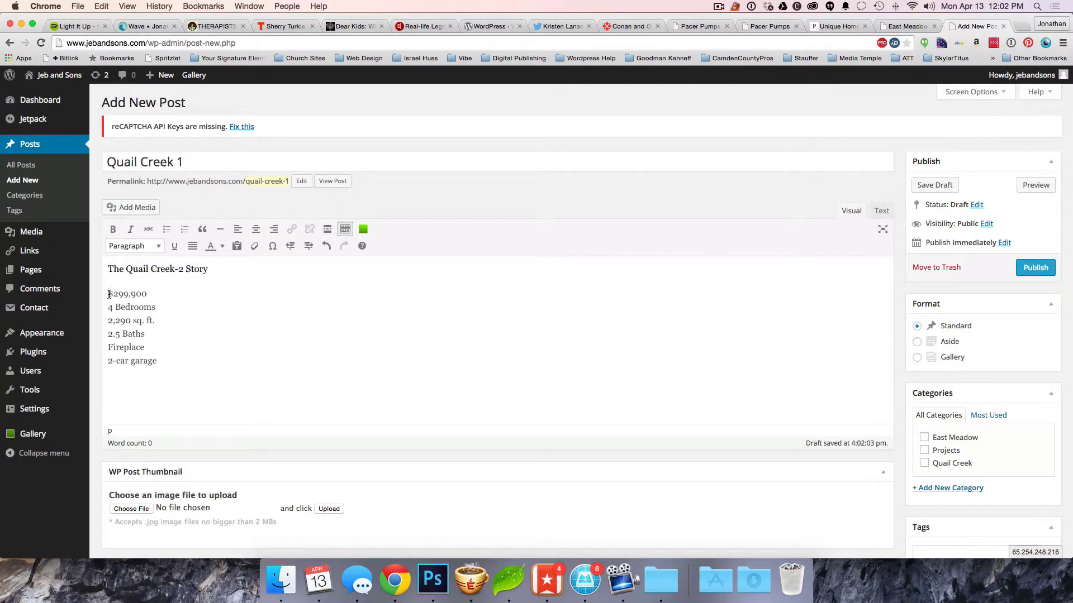
drag(109, 294, 150, 297)
click(157, 301)
key(Delete)
key(Delete)
key(Delete)
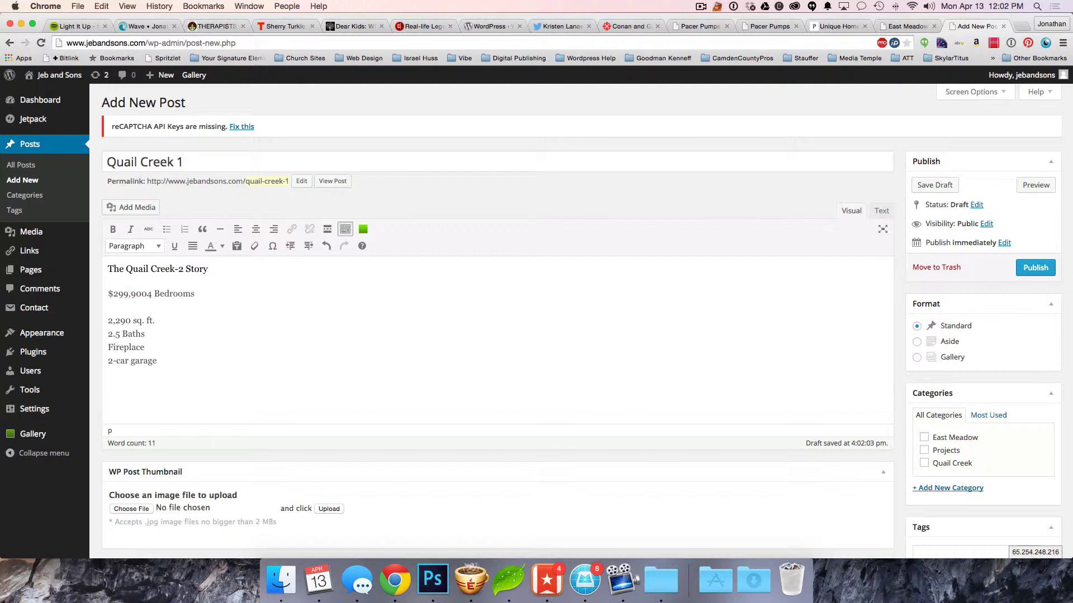
key(shift+Return)
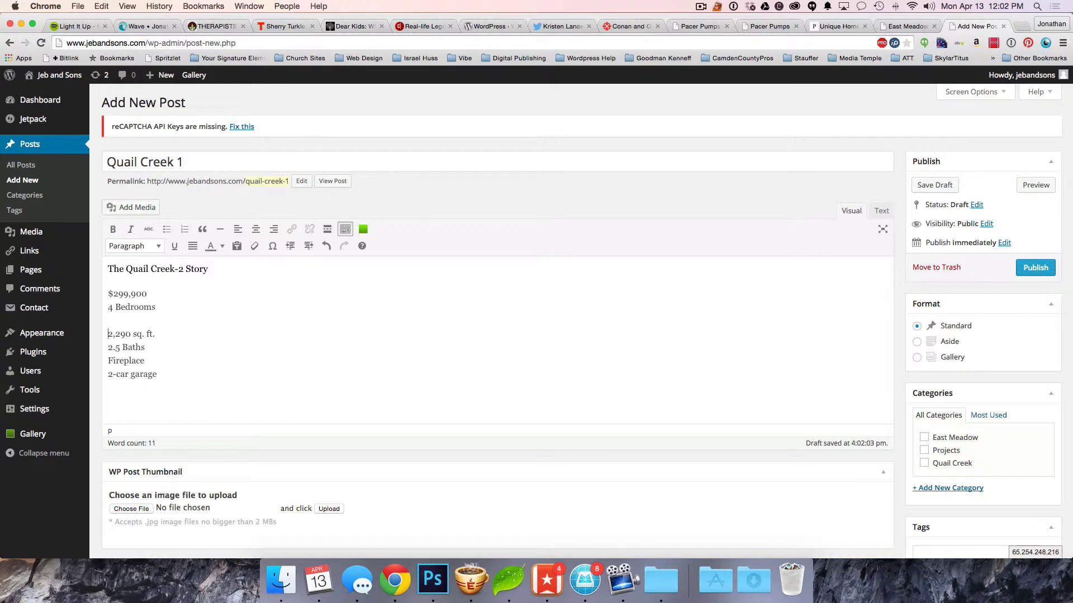
key(BackSpace)
key(shift+Return)
key(Down)
key(BackSpace)
key(shift+Return)
key(BackSpace)
key(shift+Return)
key(BackSpace)
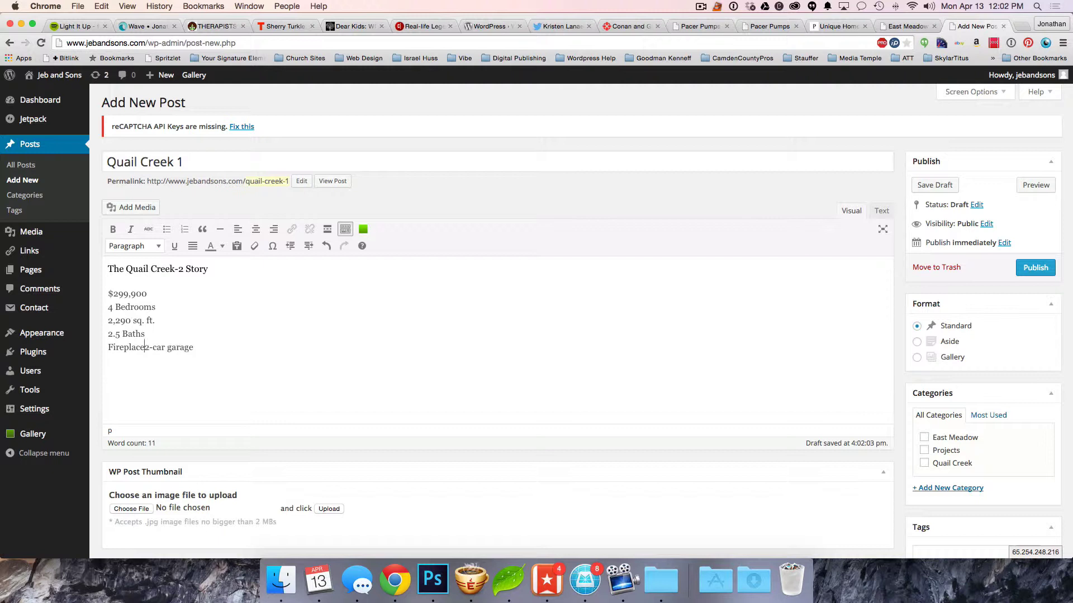
key(shift+Return)
- Change the house details in the post body to 5 Bedrooms, 2,890 sq. ft. and 3 Baths
double_click(111, 307)
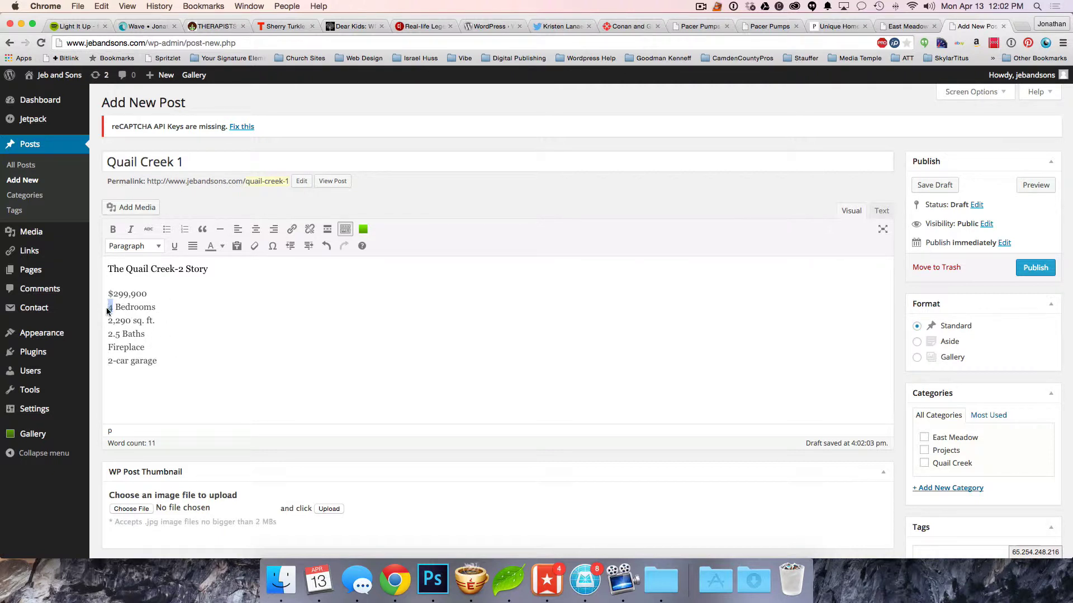
text(5)
drag(115, 321, 120, 323)
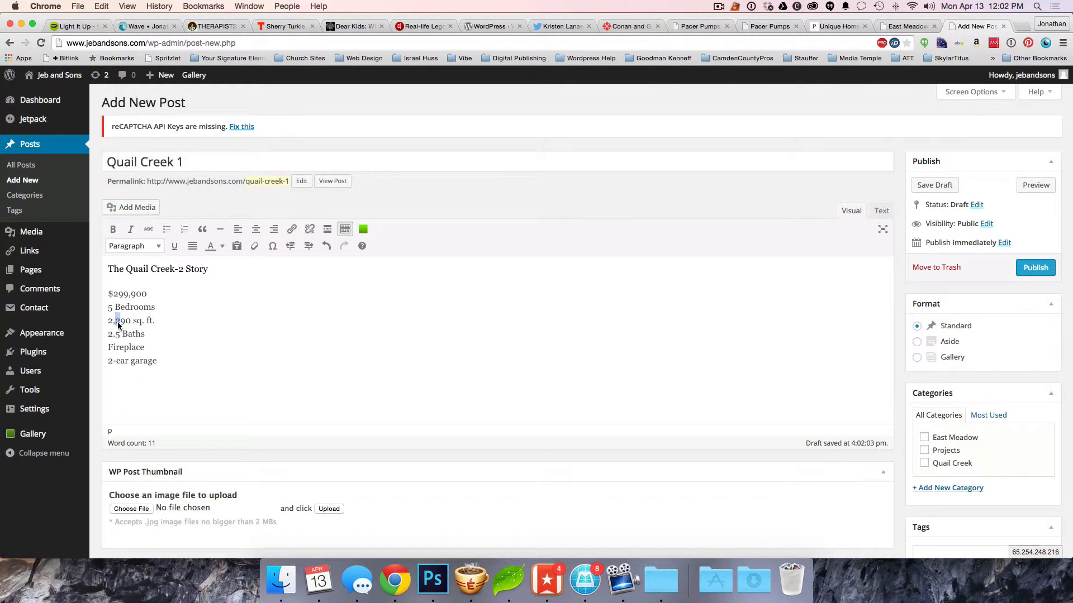
text(8)
drag(113, 334, 121, 334)
text(3)
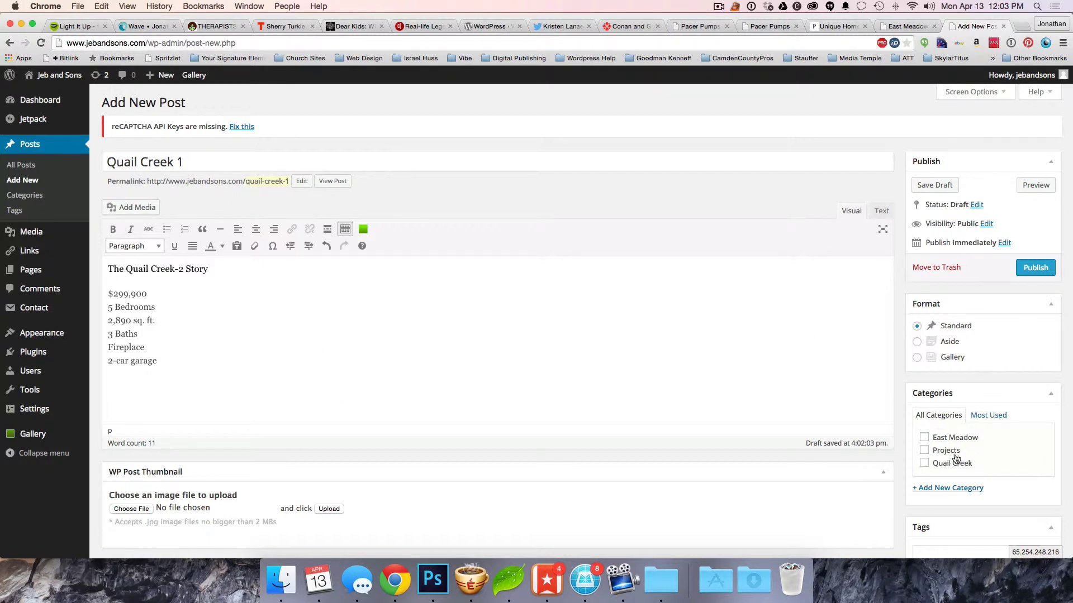
- Assign the post to the Quail Creek category
click(942, 466)
scroll(149, 379, down, 5)
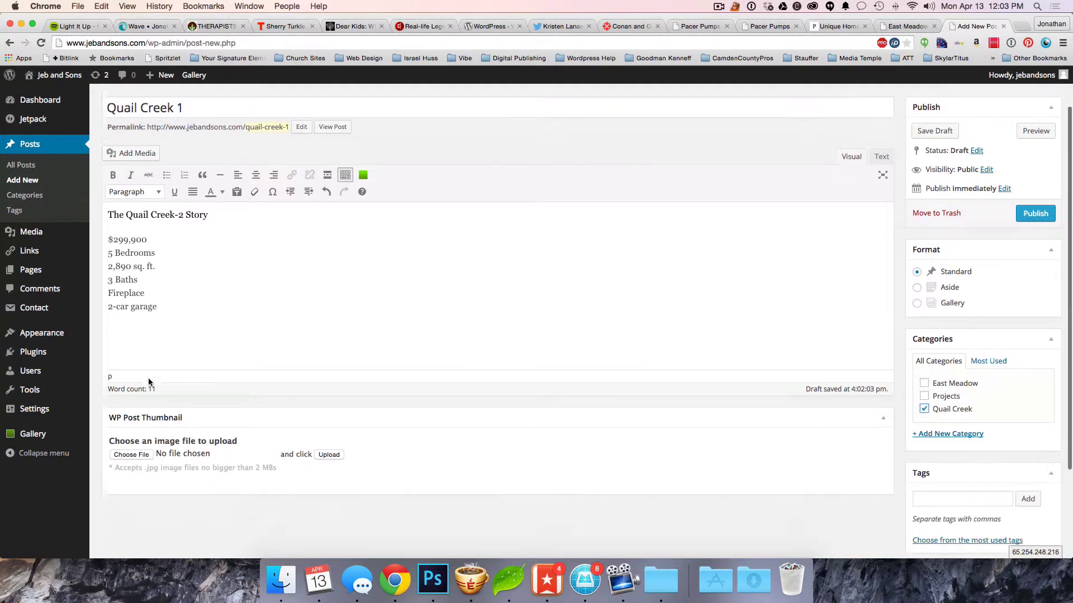
- Open The Katelyn post from the live East Meadow page for editing and examine how its photo, details and gallery are arranged
click(904, 26)
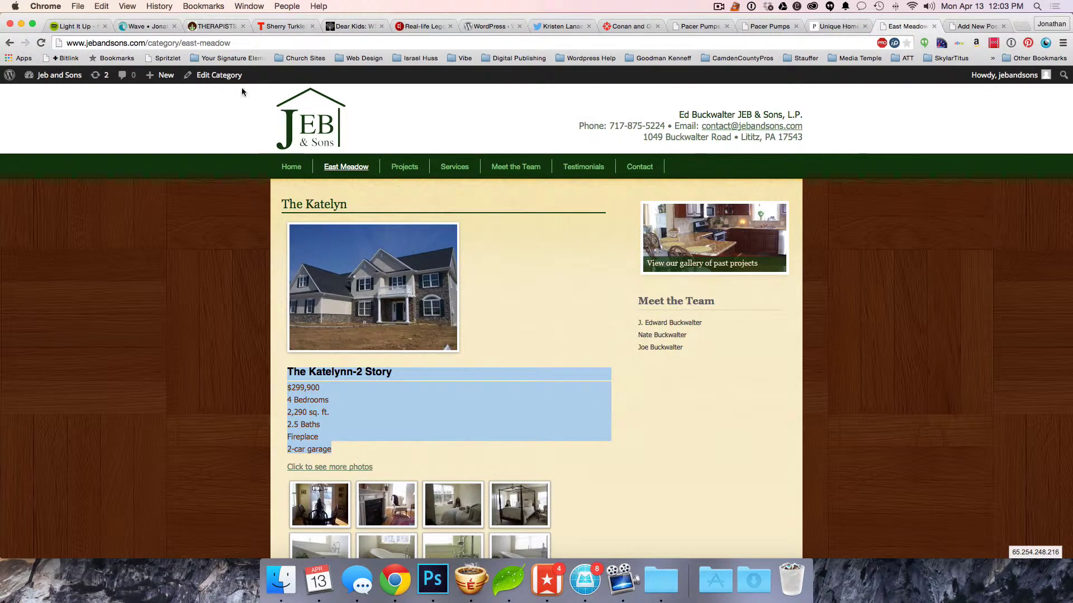
super+click(319, 204)
click(905, 26)
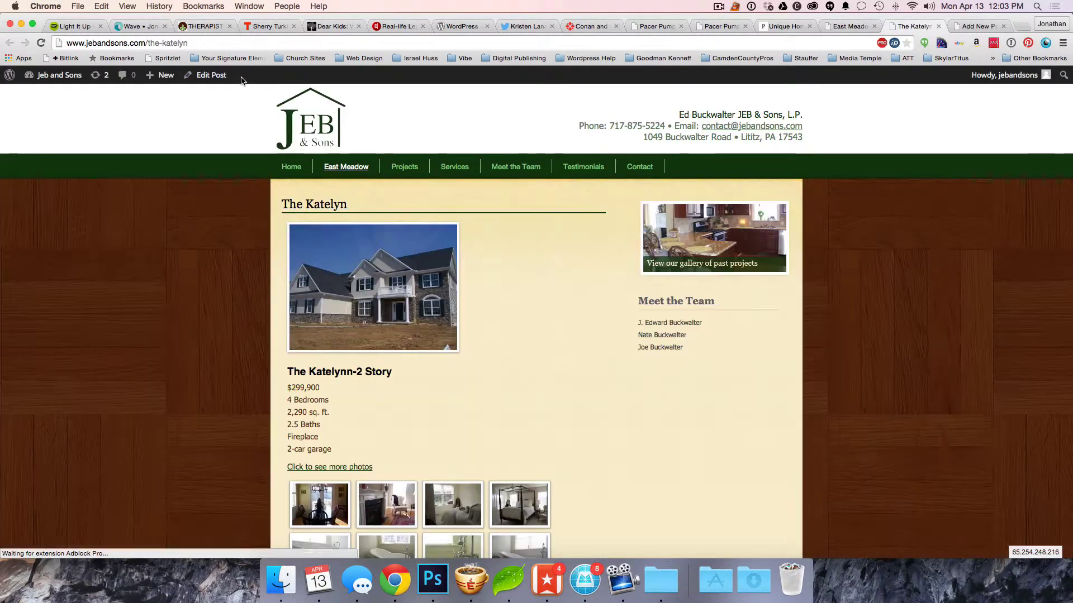
click(207, 83)
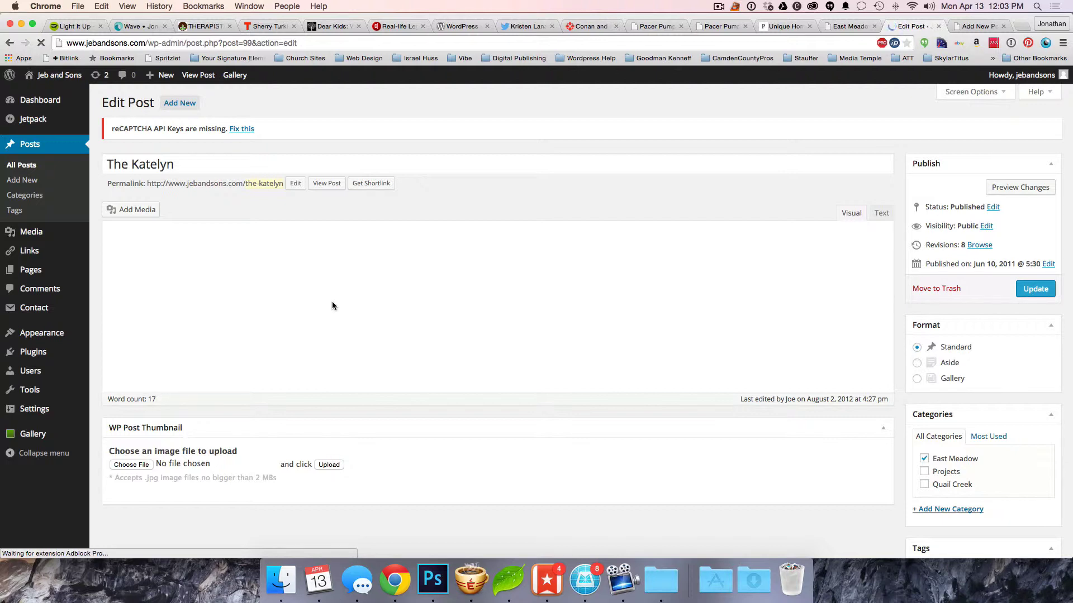
scroll(332, 305, down, 5)
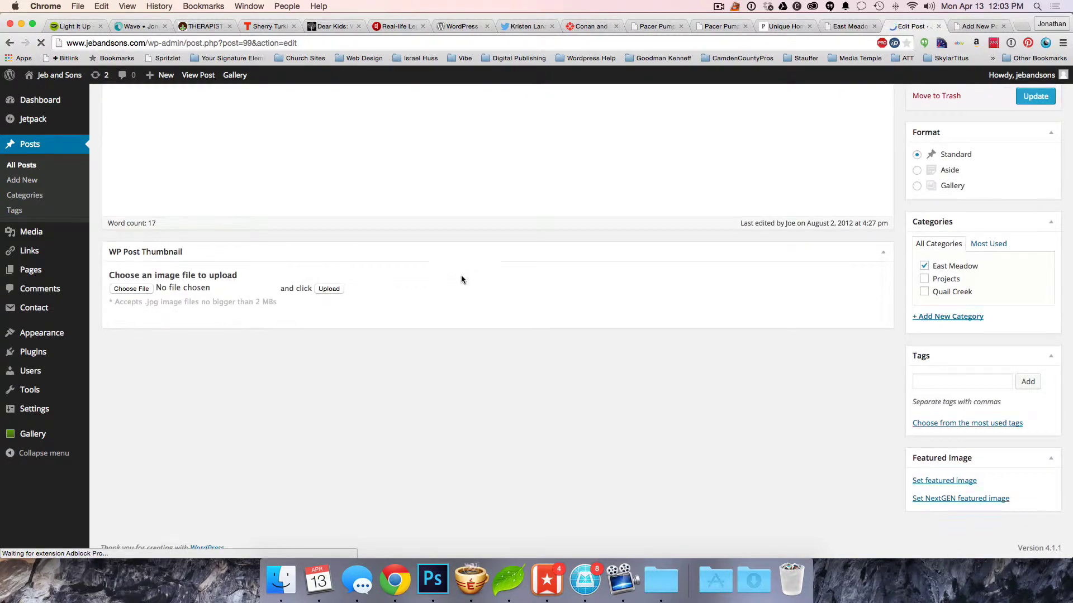
scroll(460, 279, up, 4)
scroll(461, 280, down, 3)
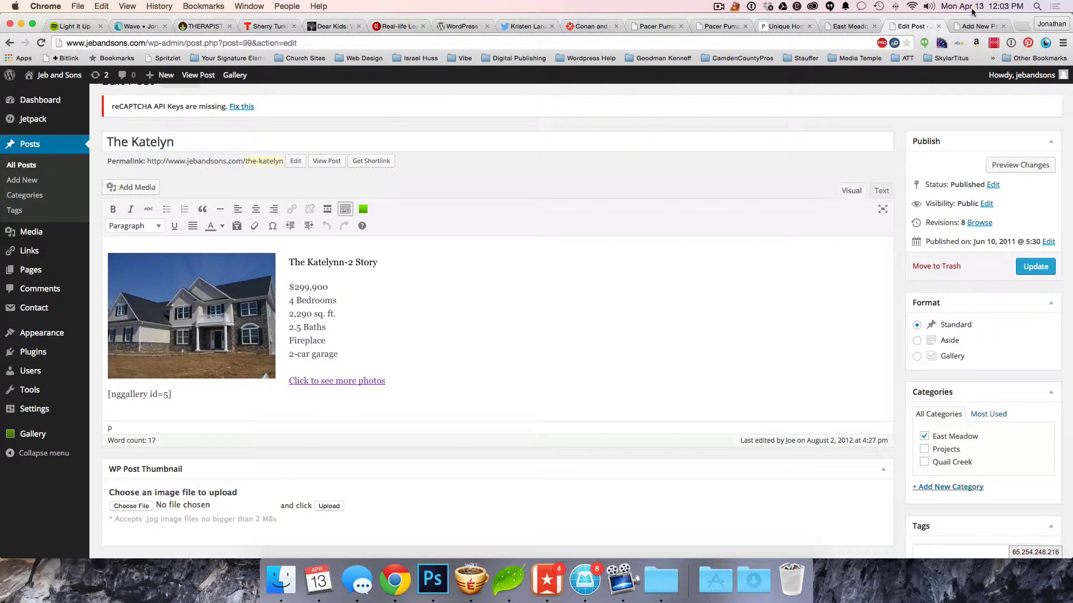
- Return to the Quail Creek 1 post and save it as a draft
click(973, 27)
scroll(345, 294, up, 3)
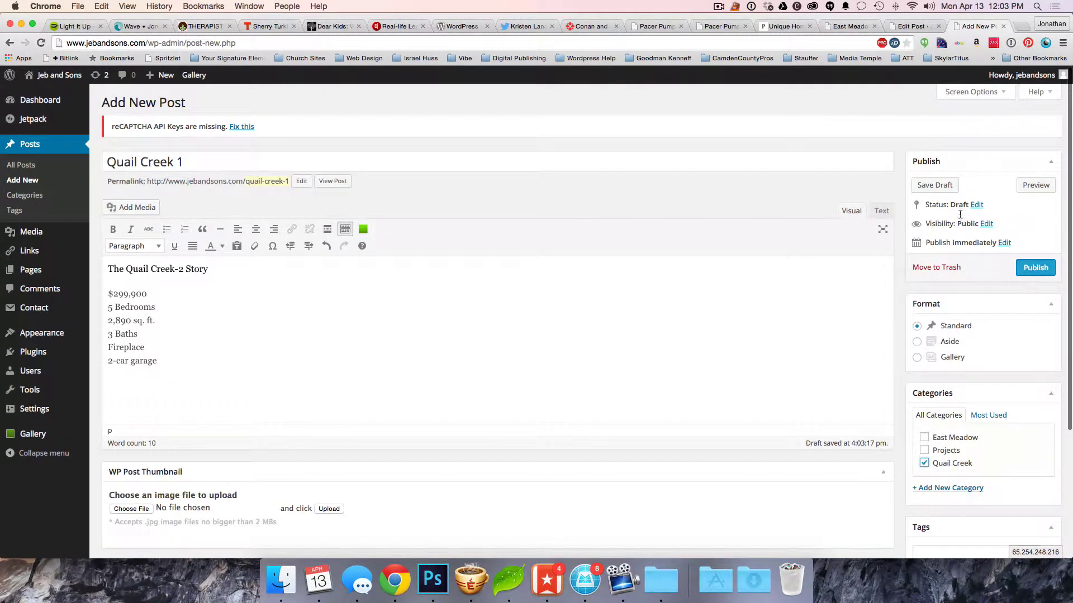
click(930, 184)
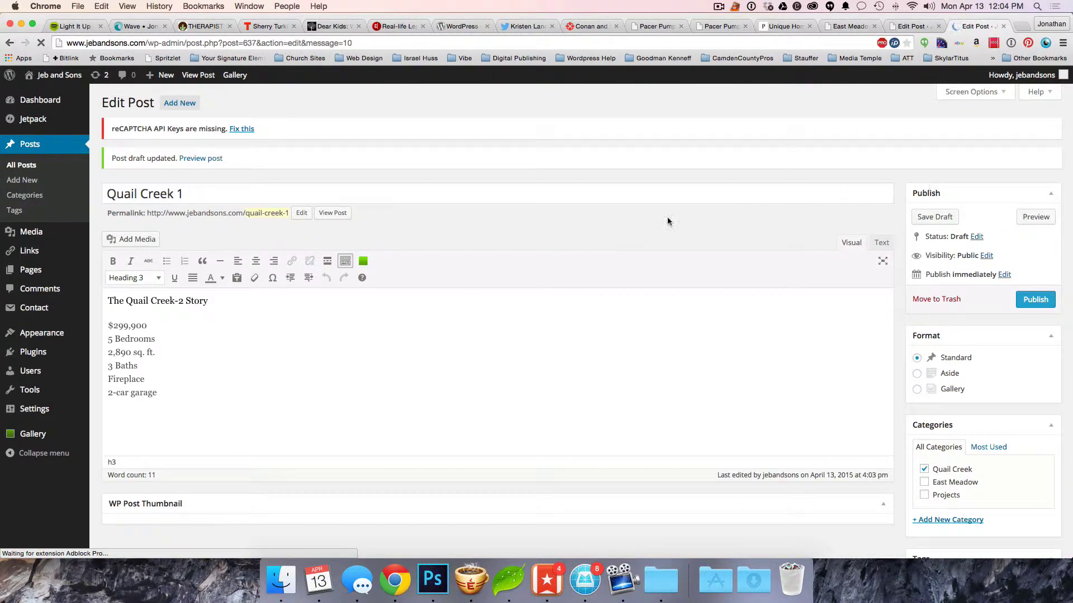
- Create a new gallery below the house details from the first two interior photos in the media library
click(144, 415)
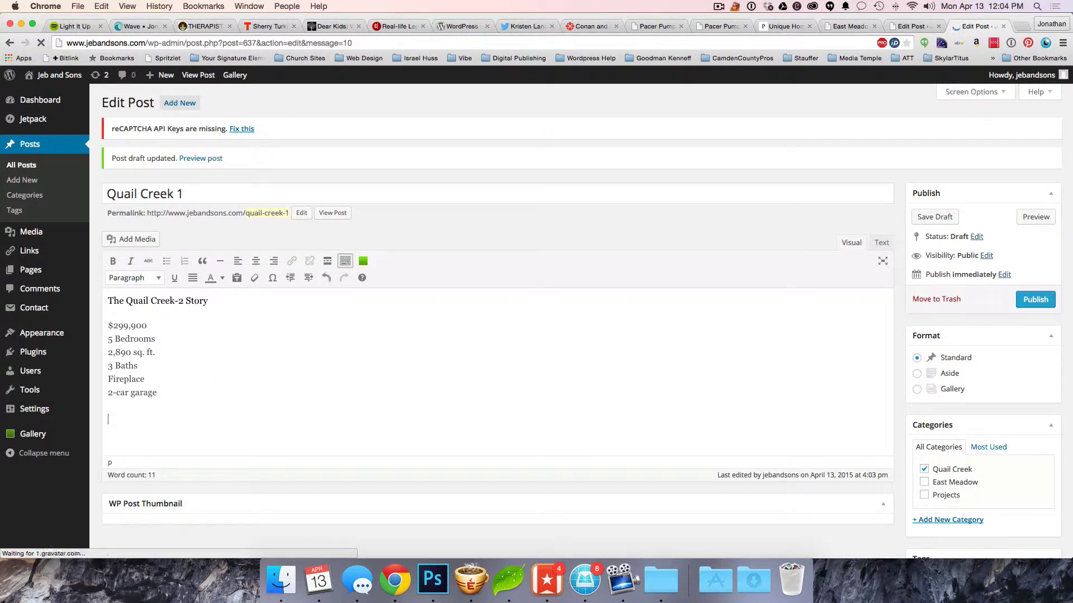
click(123, 241)
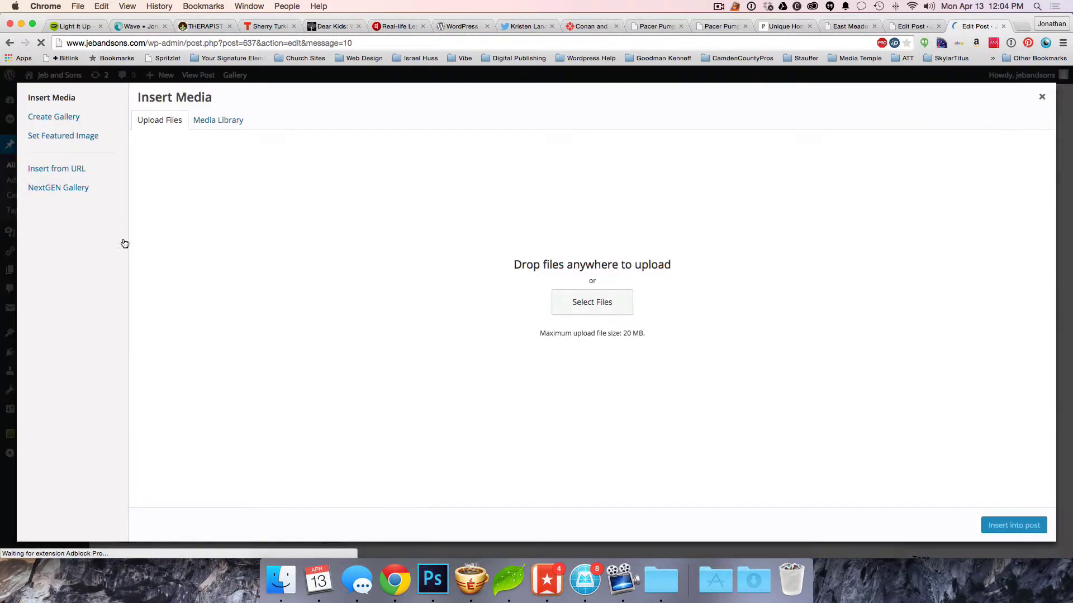
click(223, 121)
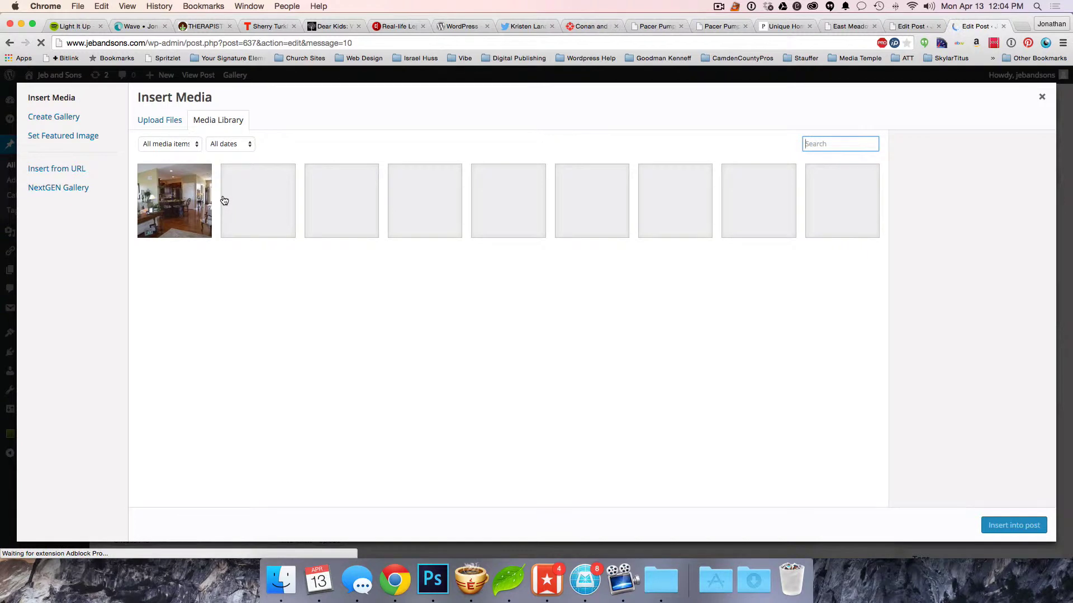
click(182, 229)
click(248, 218)
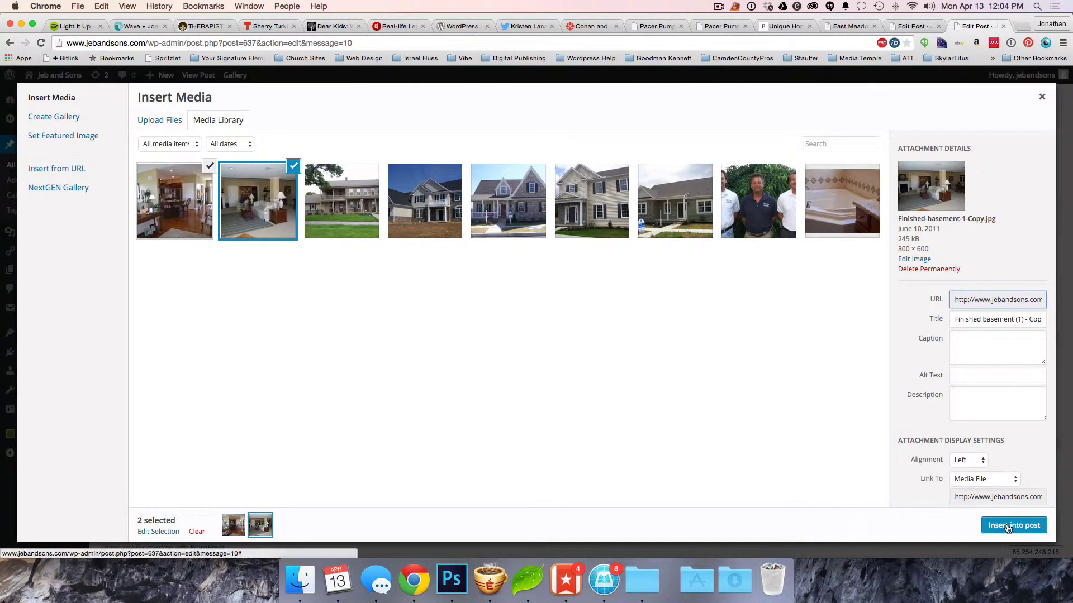
click(56, 118)
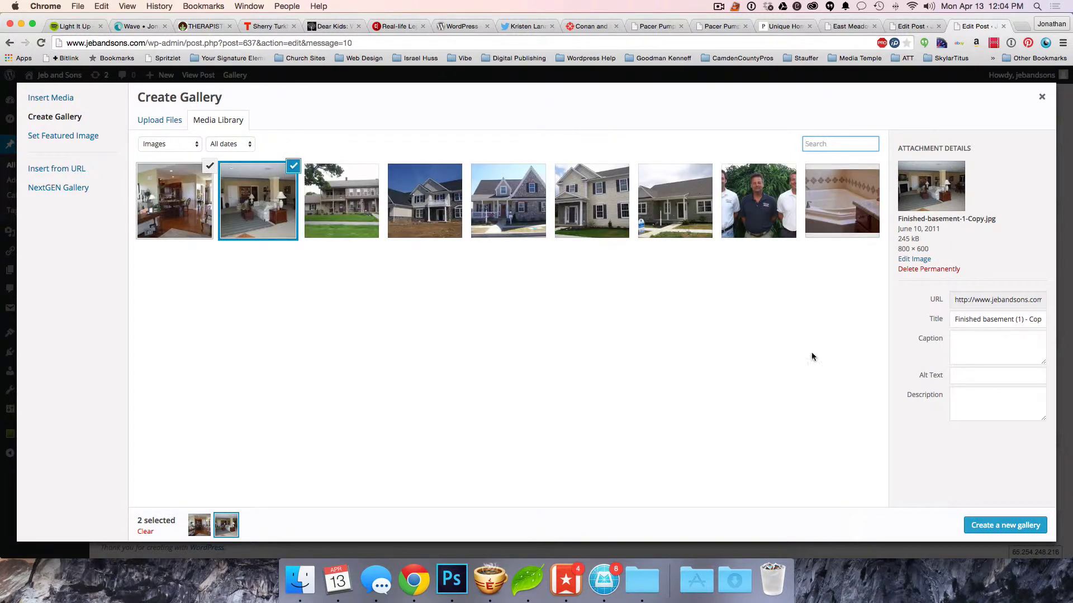
click(1005, 525)
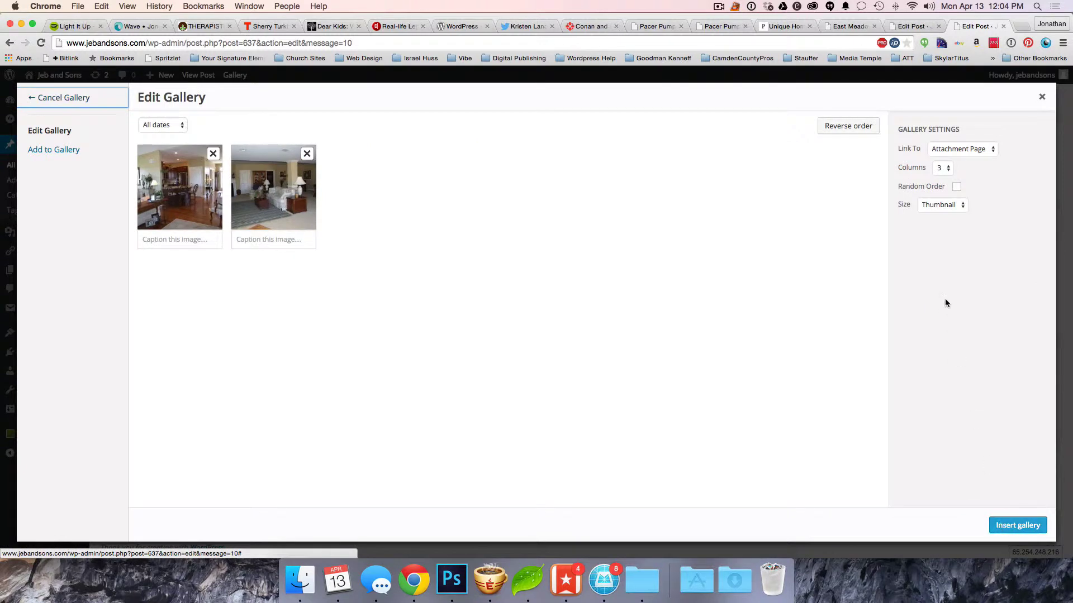
- Link the gallery images to Media File and insert the gallery into the post
click(957, 150)
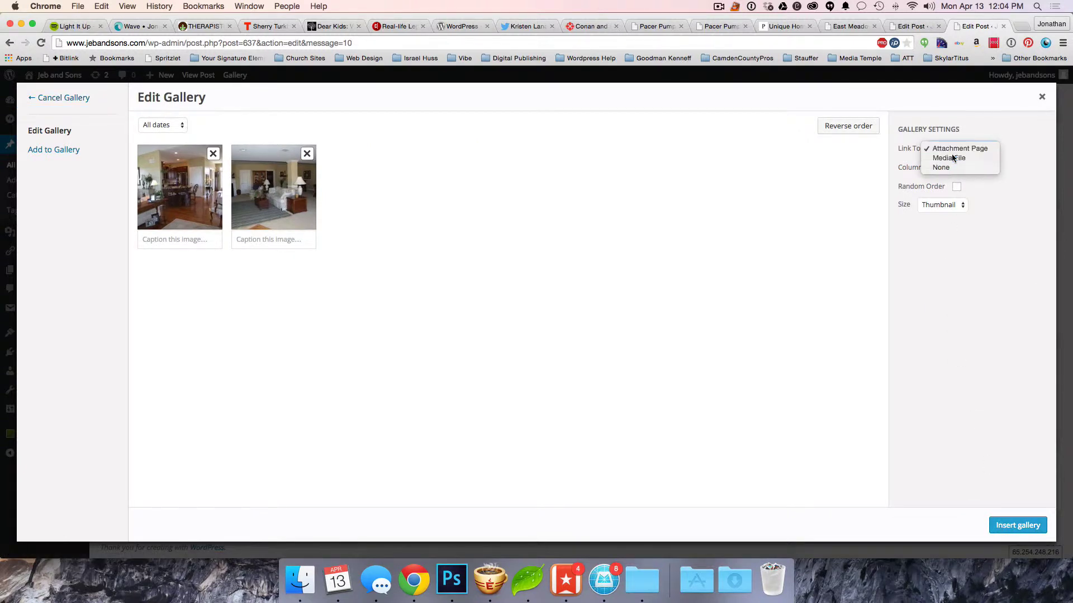
click(953, 158)
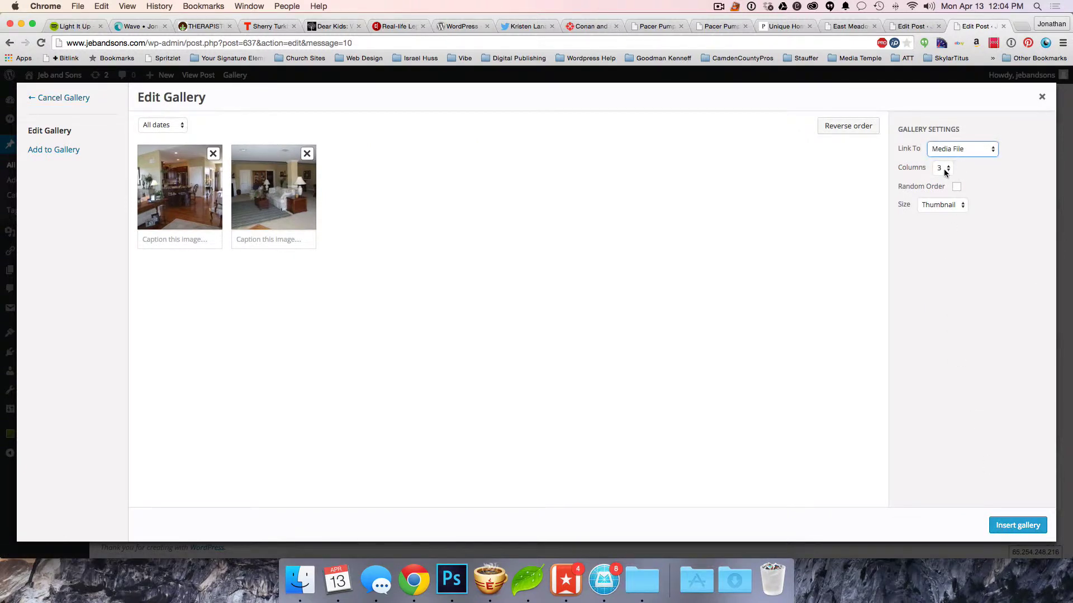
click(1017, 525)
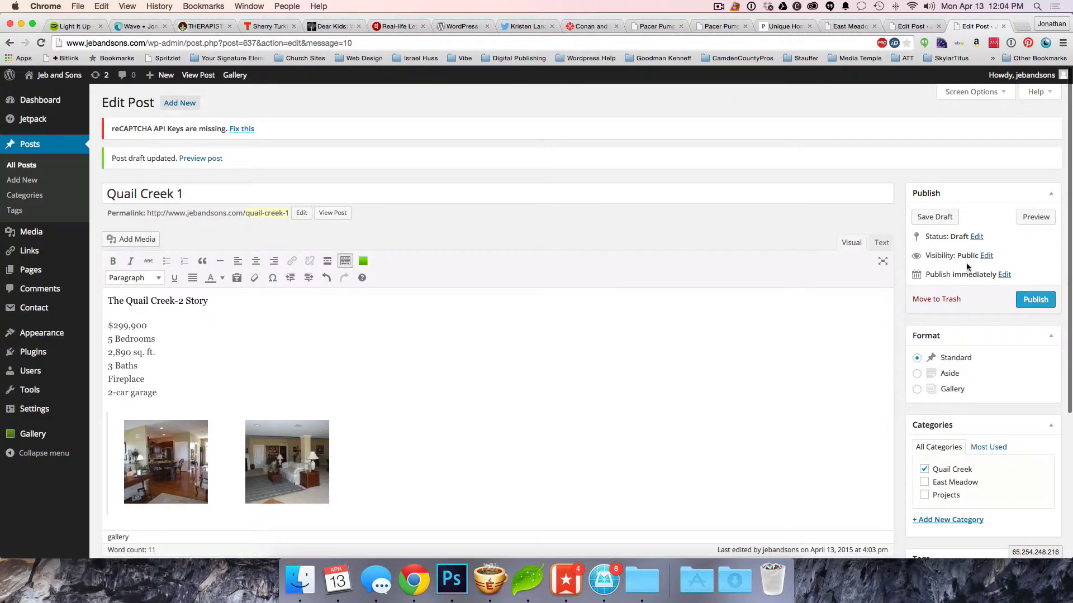
- View the Quail Creek 1 post on the site in a separate tab, then return to its editor
super+click(329, 220)
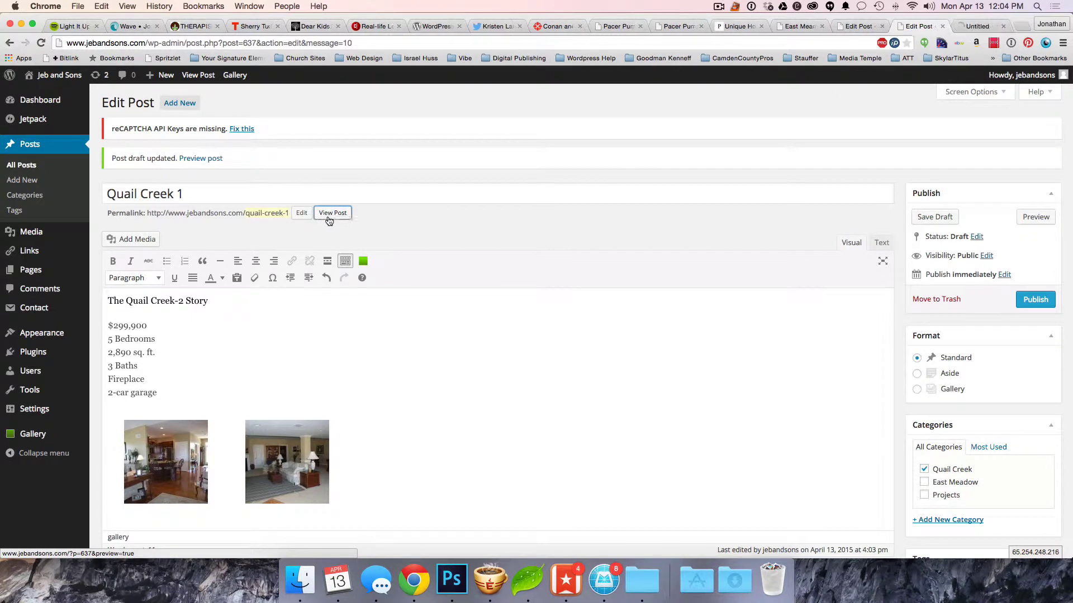
click(968, 29)
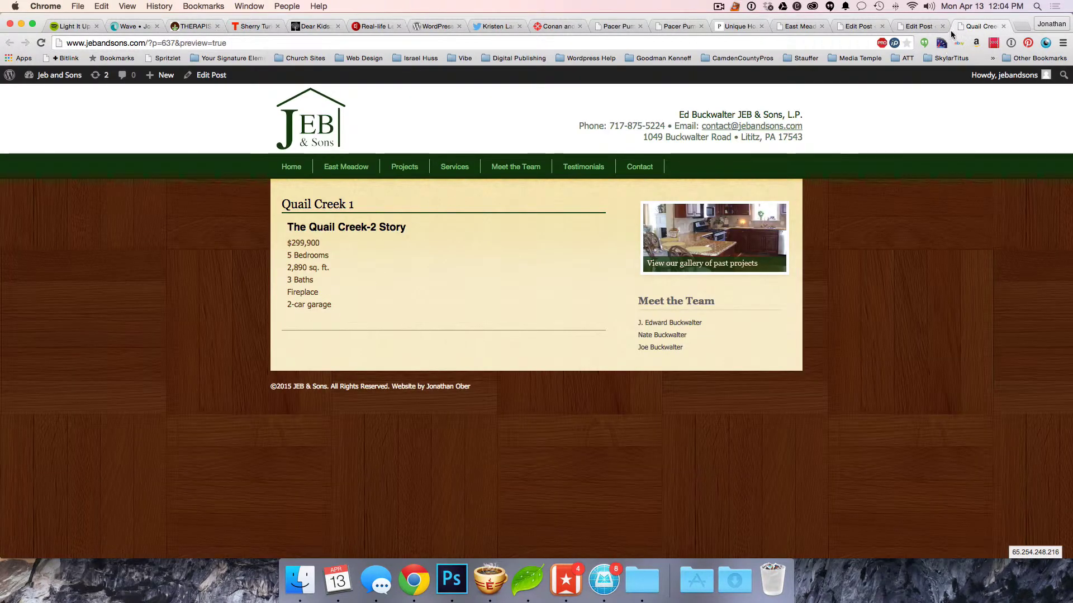
click(905, 29)
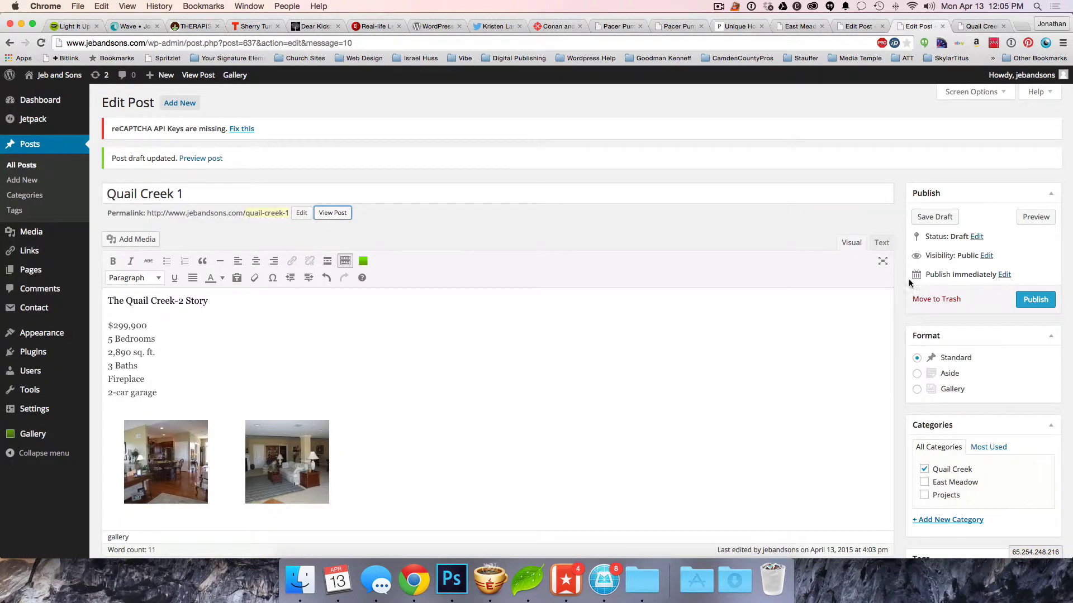
- Save the draft with its gallery and check the previewed post by opening the first gallery photo at full size
click(934, 217)
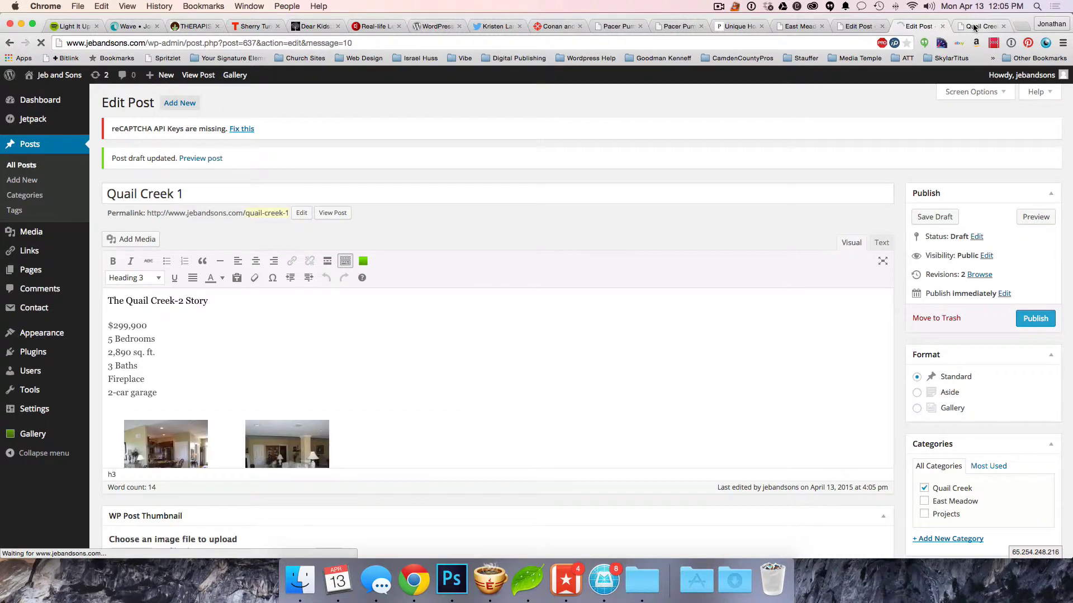
click(974, 27)
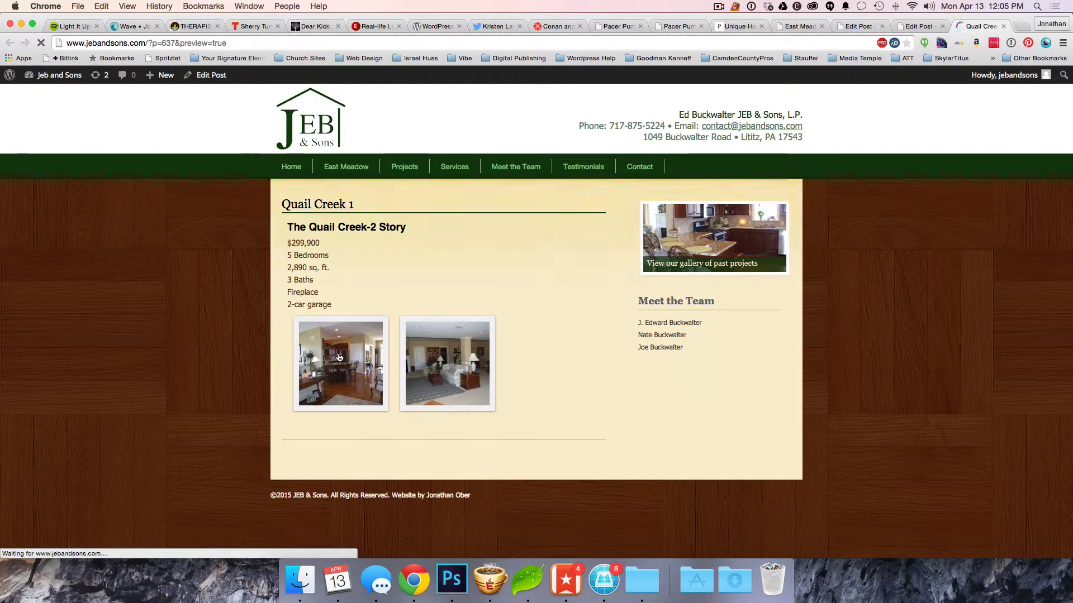
click(339, 358)
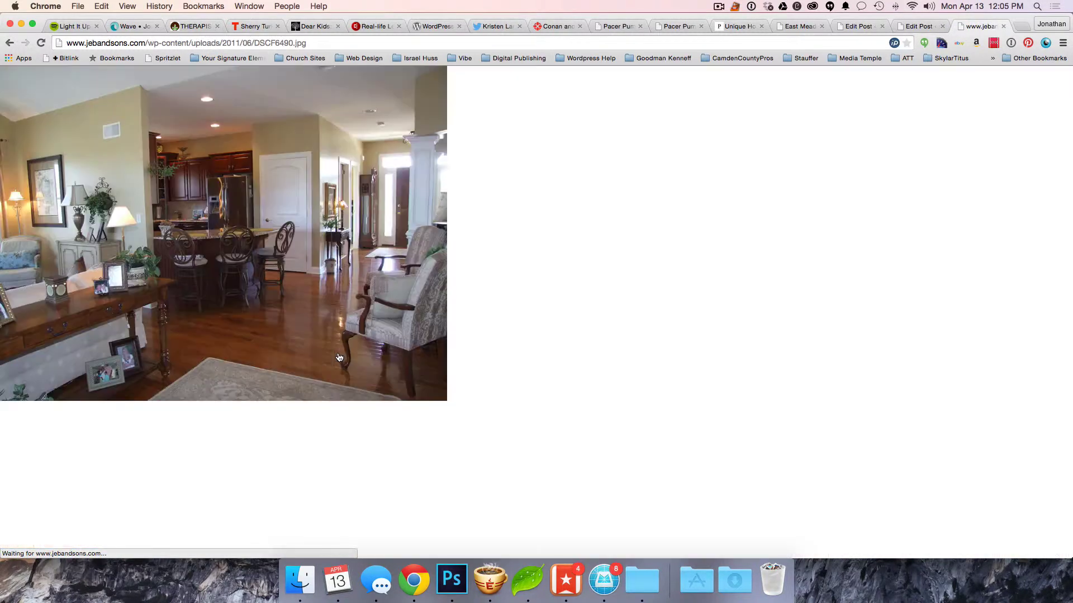
click(9, 43)
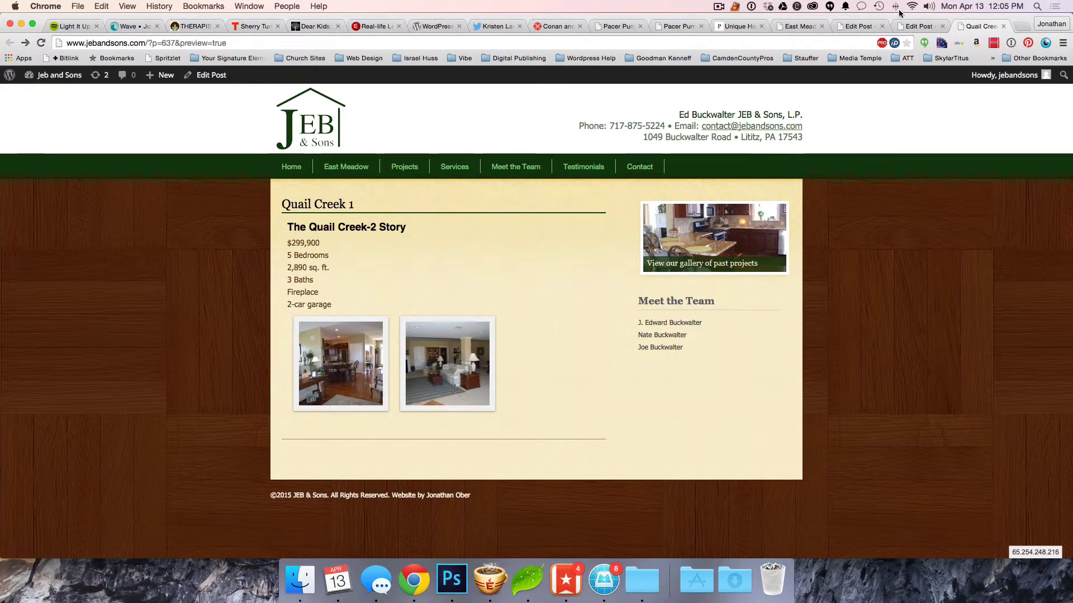
- Place the cursor before the Quail Creek heading, after a look at The Katelyn post, and select the photo 106_3500.jpg from the media library
click(866, 26)
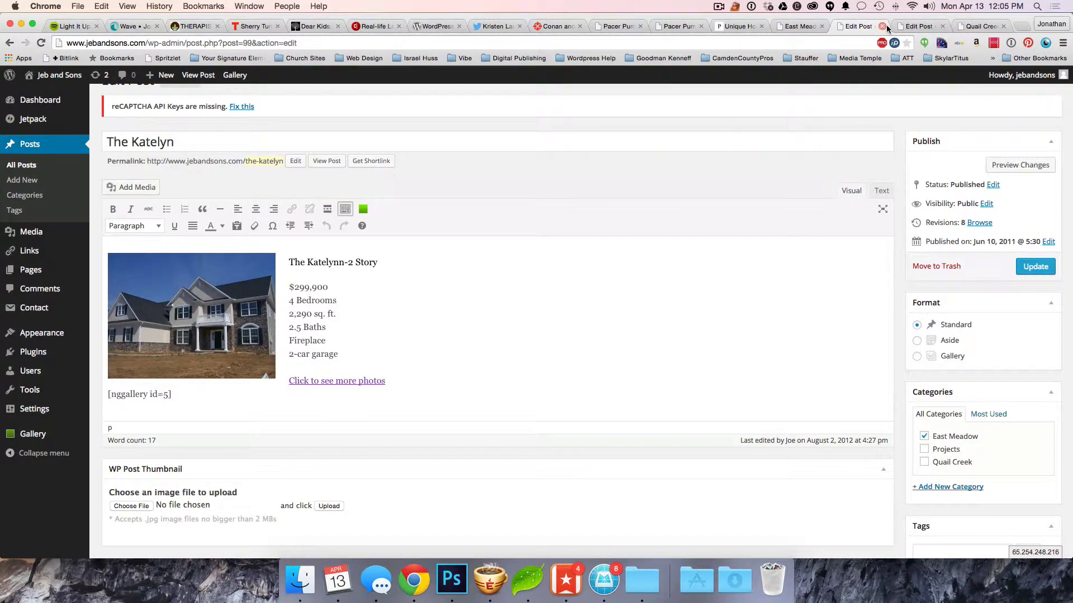
click(896, 25)
click(428, 289)
scroll(359, 291, up, 3)
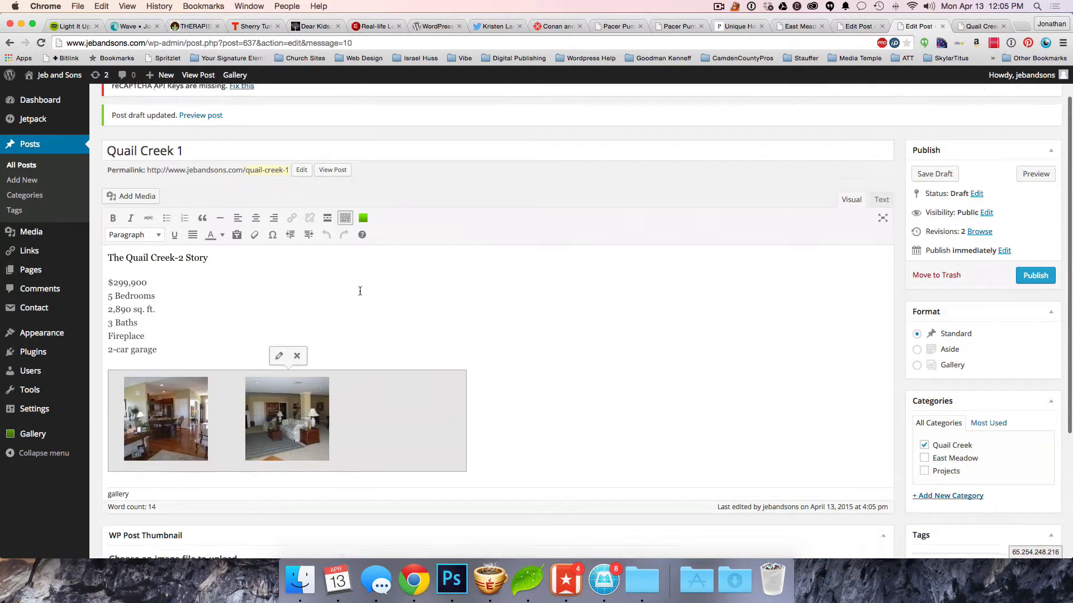
scroll(360, 291, up, 2)
click(108, 301)
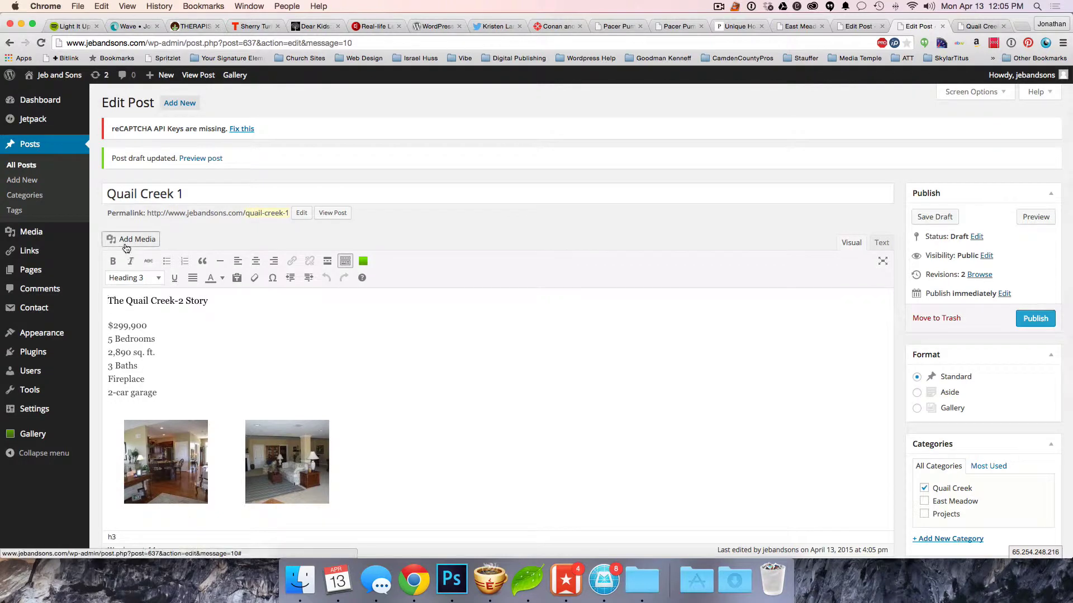
click(126, 241)
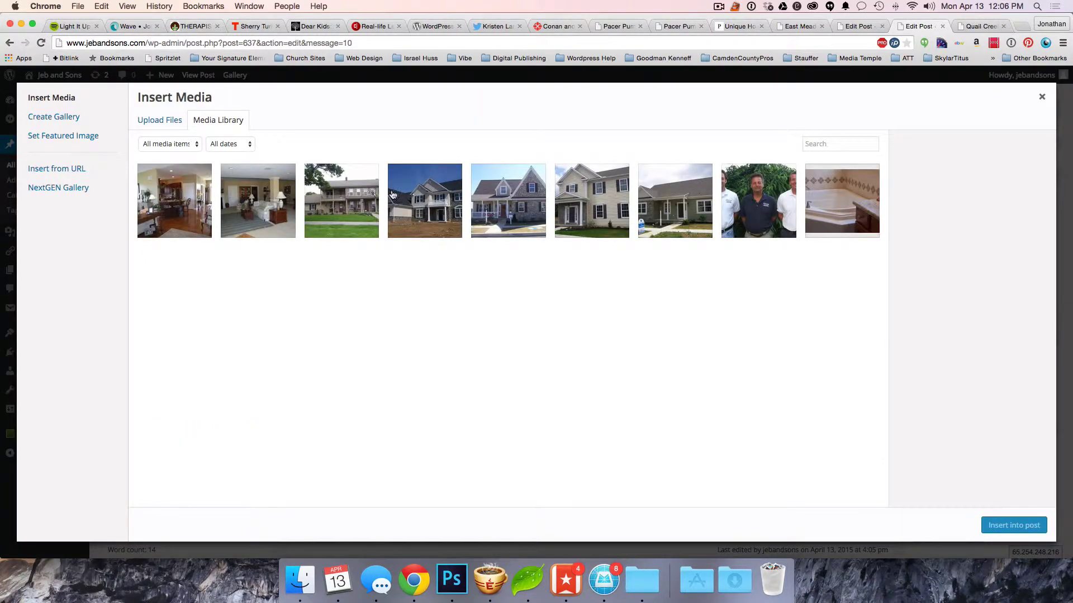
click(370, 207)
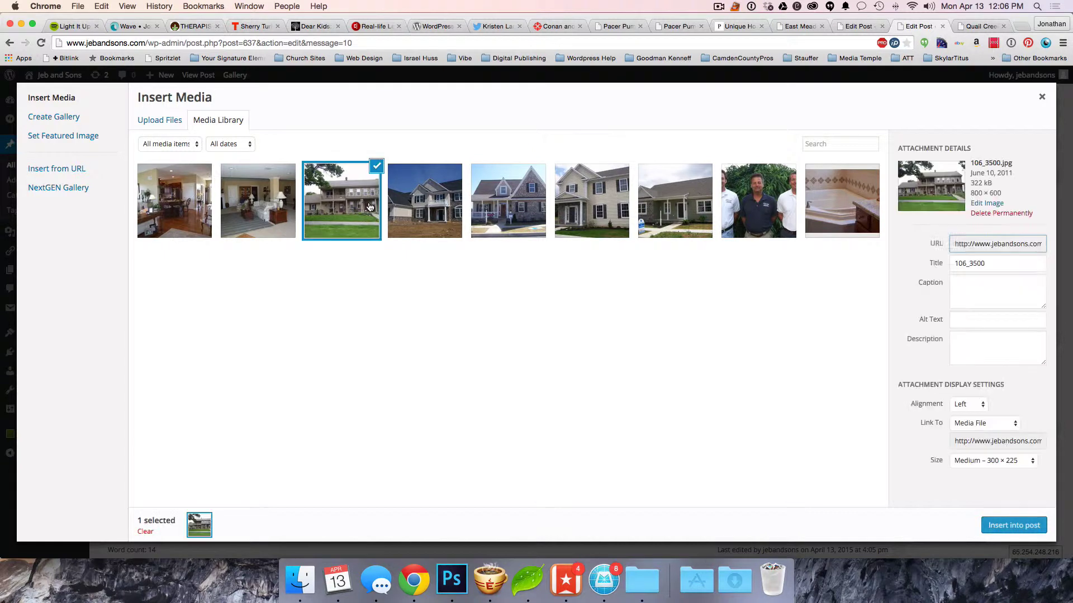
- Give the 106_3500.jpg photo no link, Medium – 300 × 225 size and left alignment, and insert it into the post
click(970, 423)
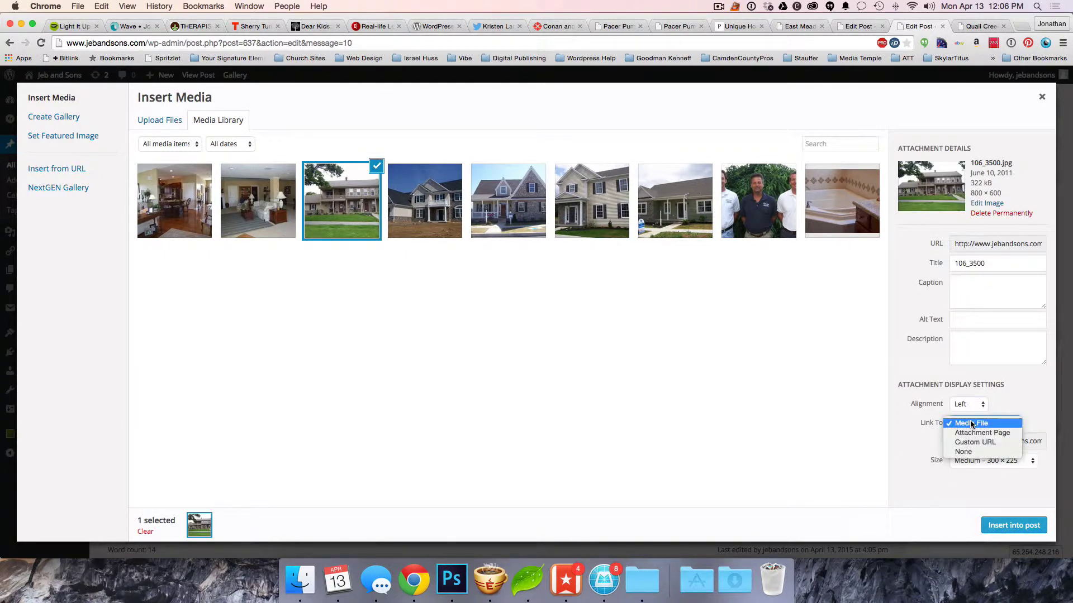
click(971, 452)
click(984, 442)
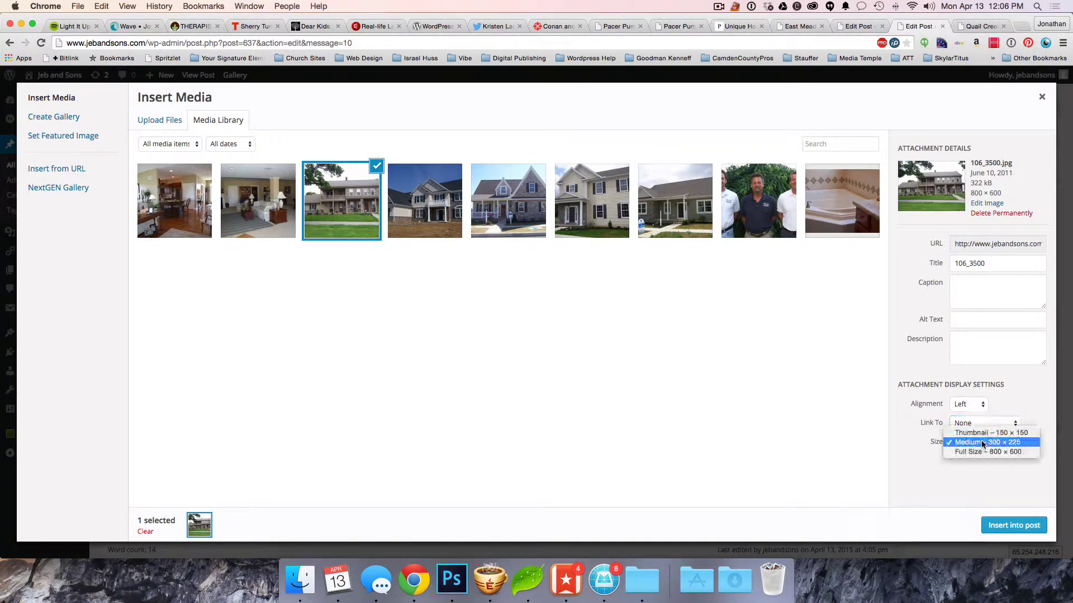
click(983, 443)
click(971, 405)
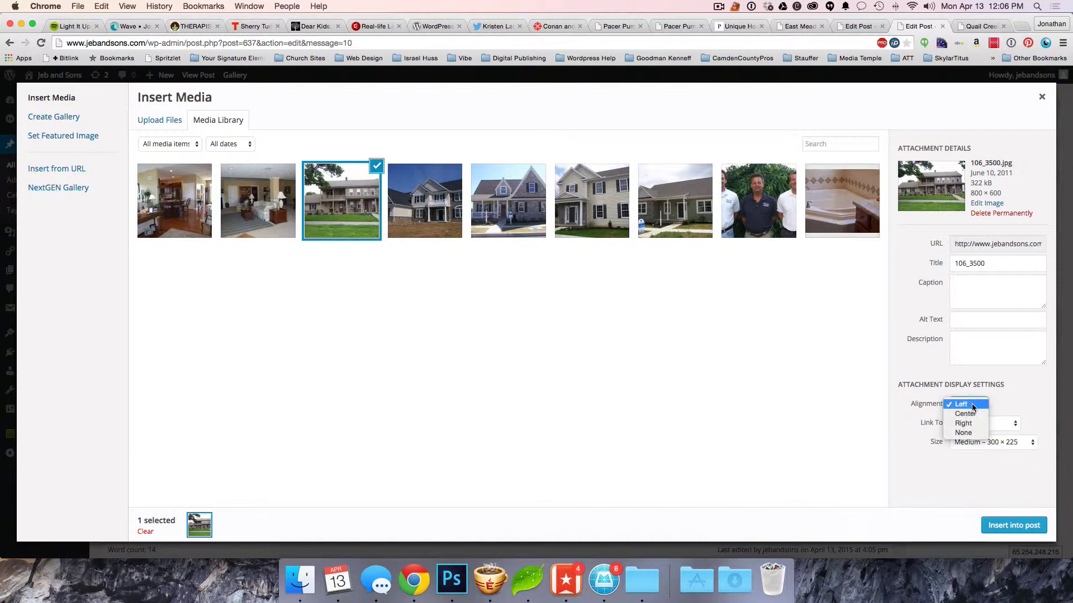
click(961, 405)
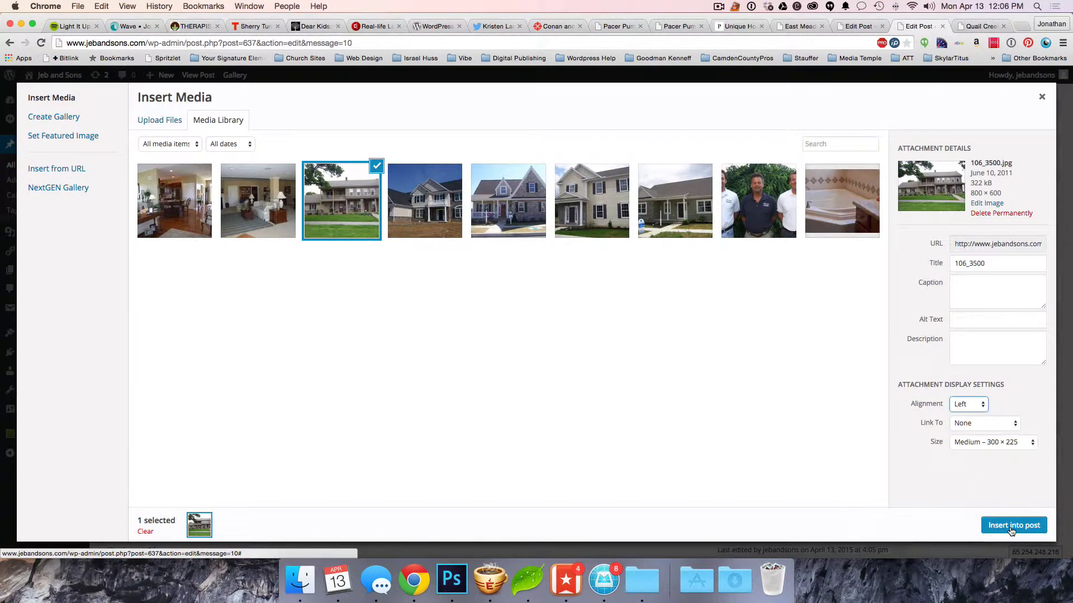
click(1013, 528)
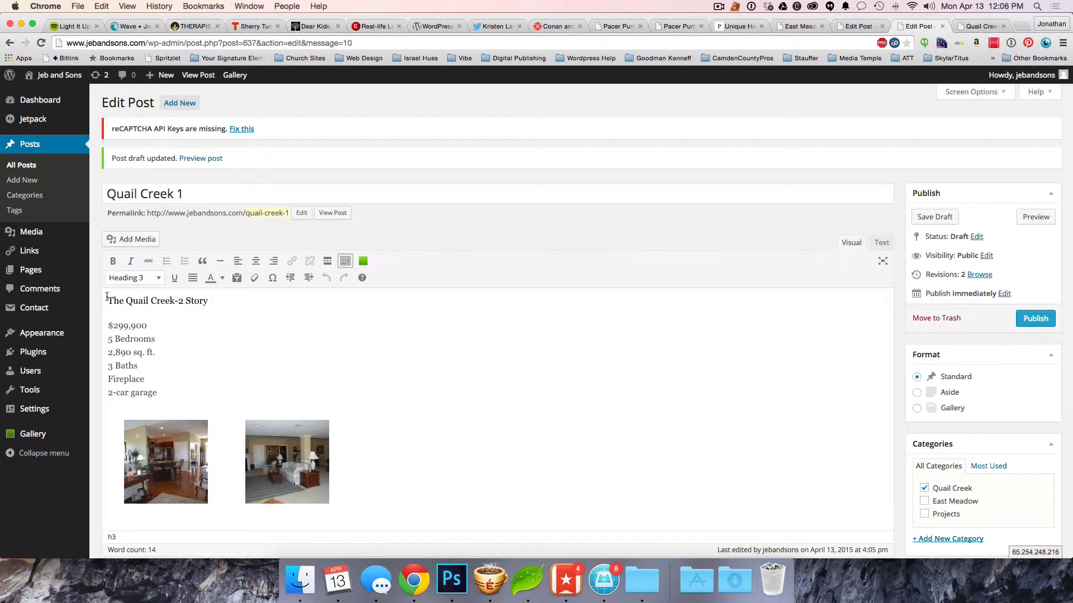
- Reopen the media library and insert the two-story house photo 106_3500.jpg before the Quail Creek heading again
scroll(108, 297, down, 3)
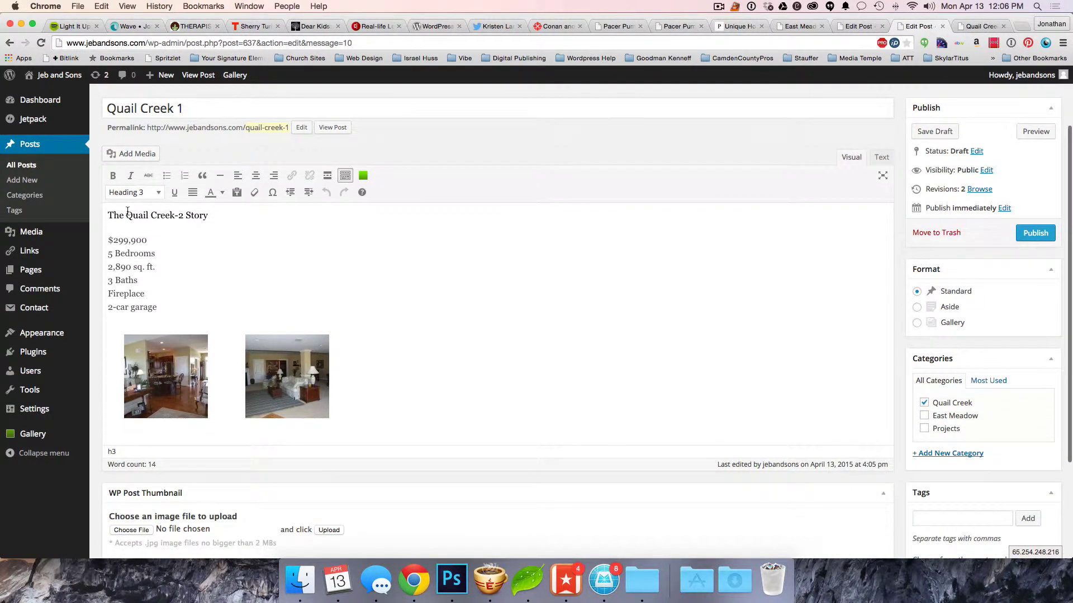
click(123, 161)
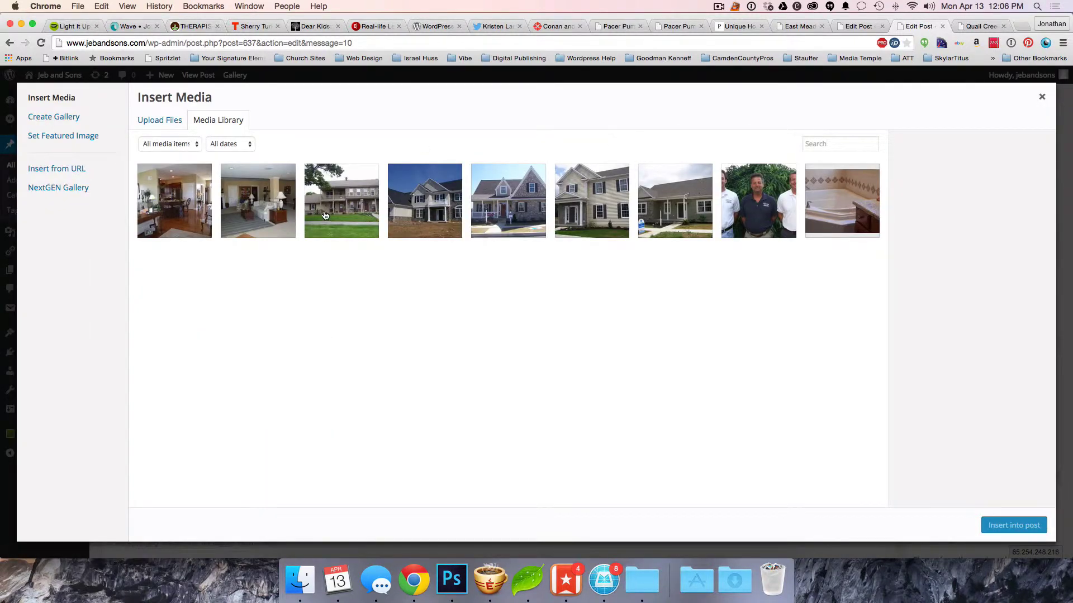
click(345, 197)
key(Escape)
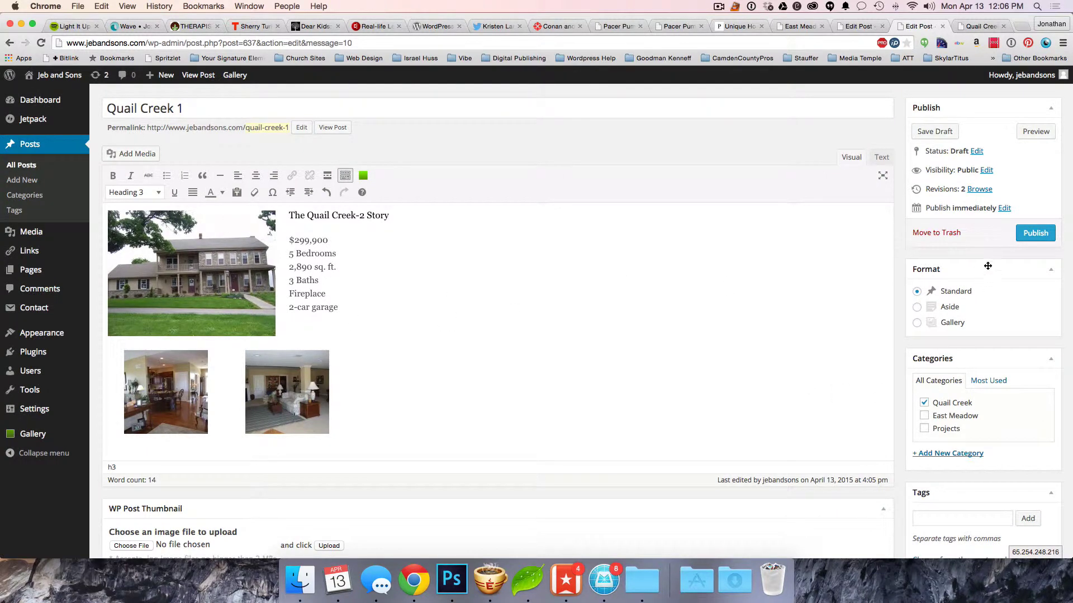
- Publish the Quail Creek 1 post and compare its refreshed page on the site with The Katelyn post in the editor
click(1034, 233)
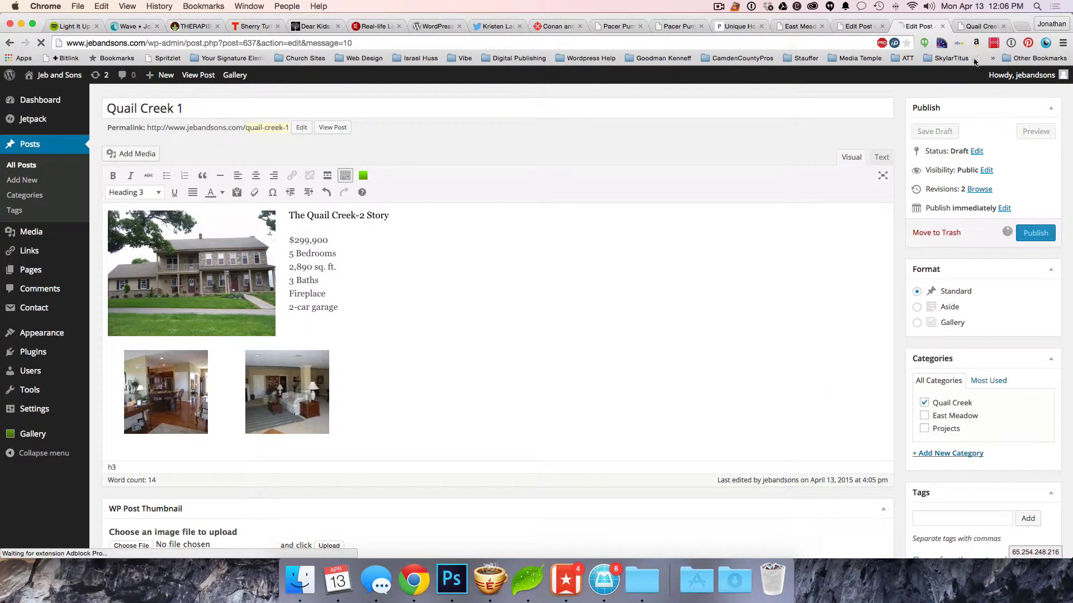
click(979, 27)
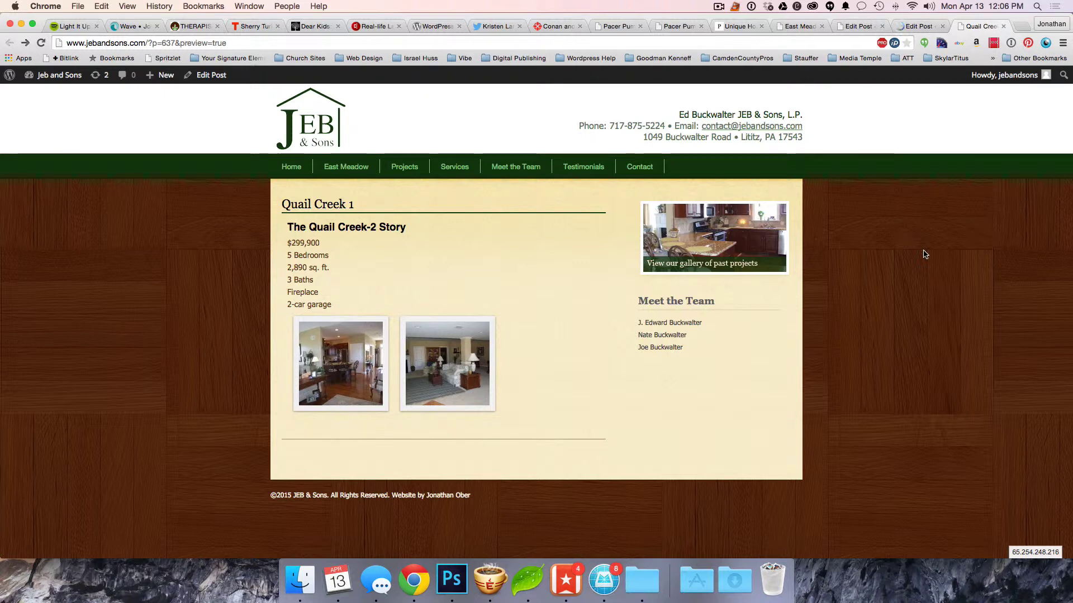
key(super+r)
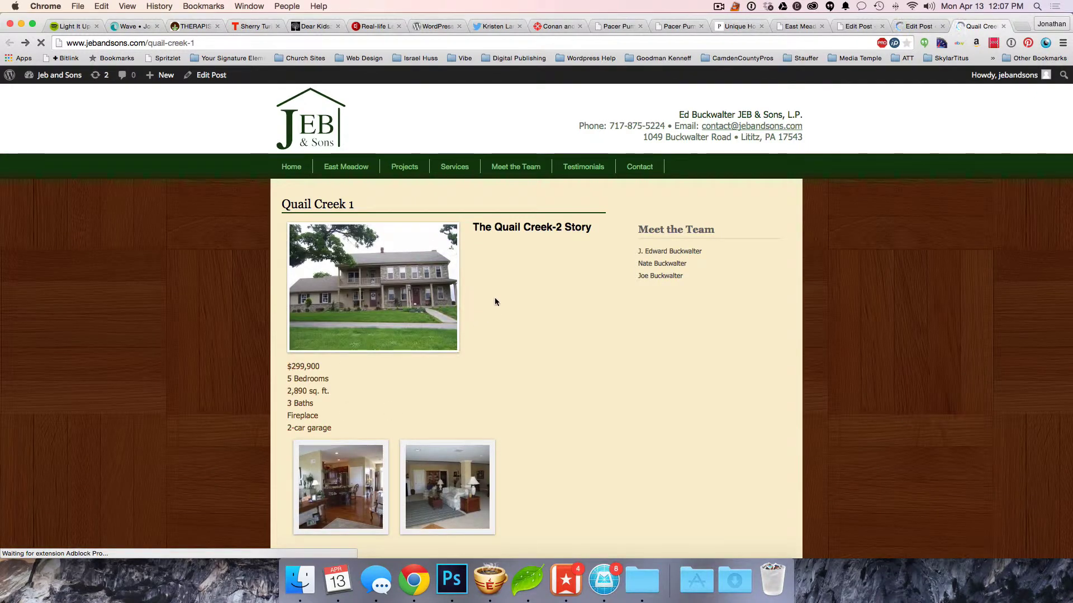
click(832, 27)
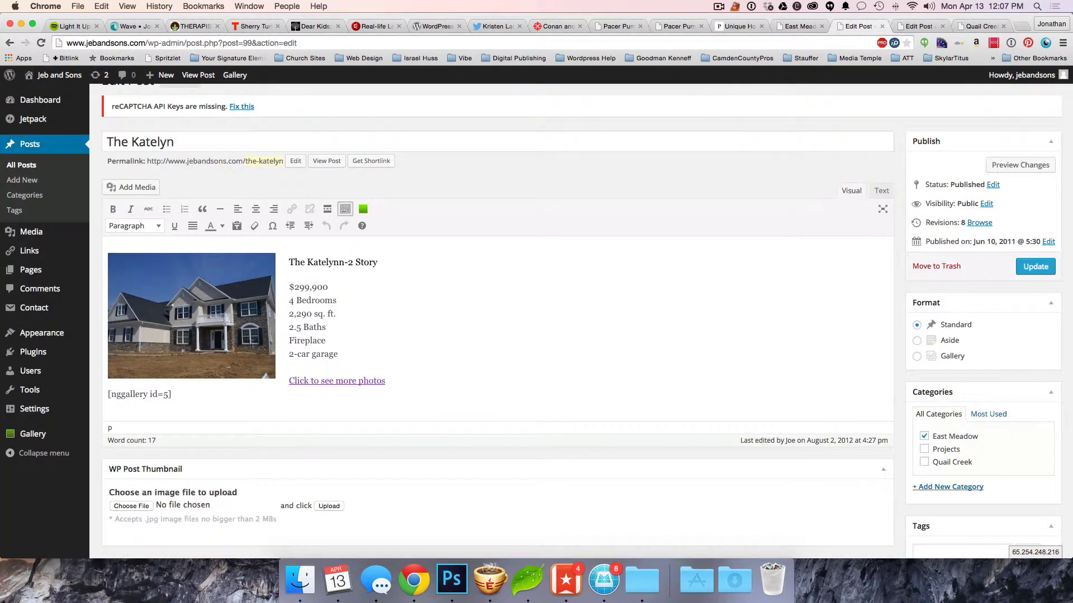
click(975, 26)
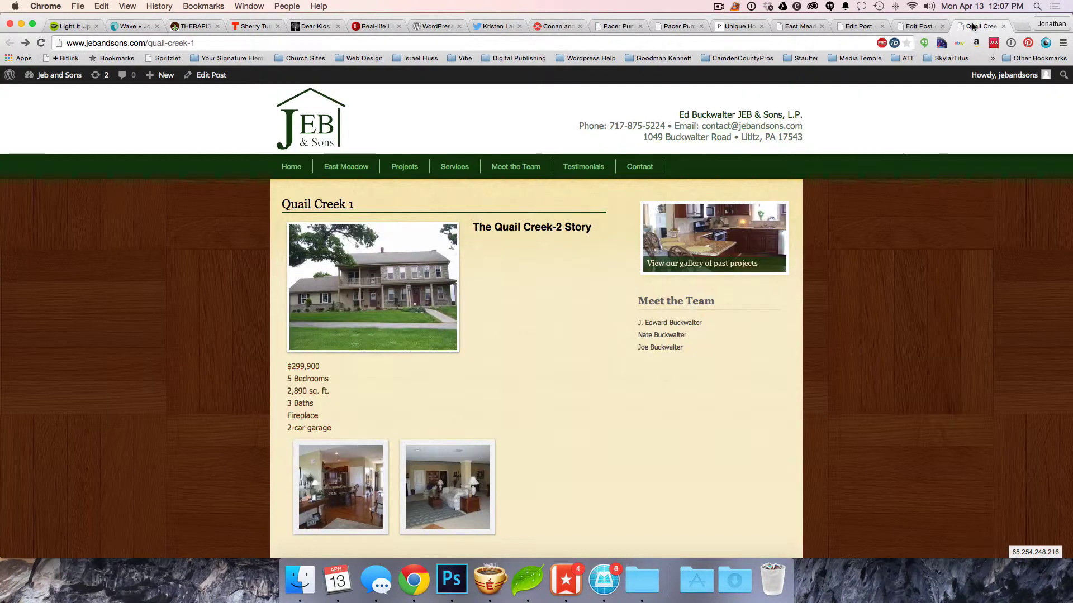
- Reapply left alignment to the house photo in the Quail Creek 1 editor and update the post
click(919, 26)
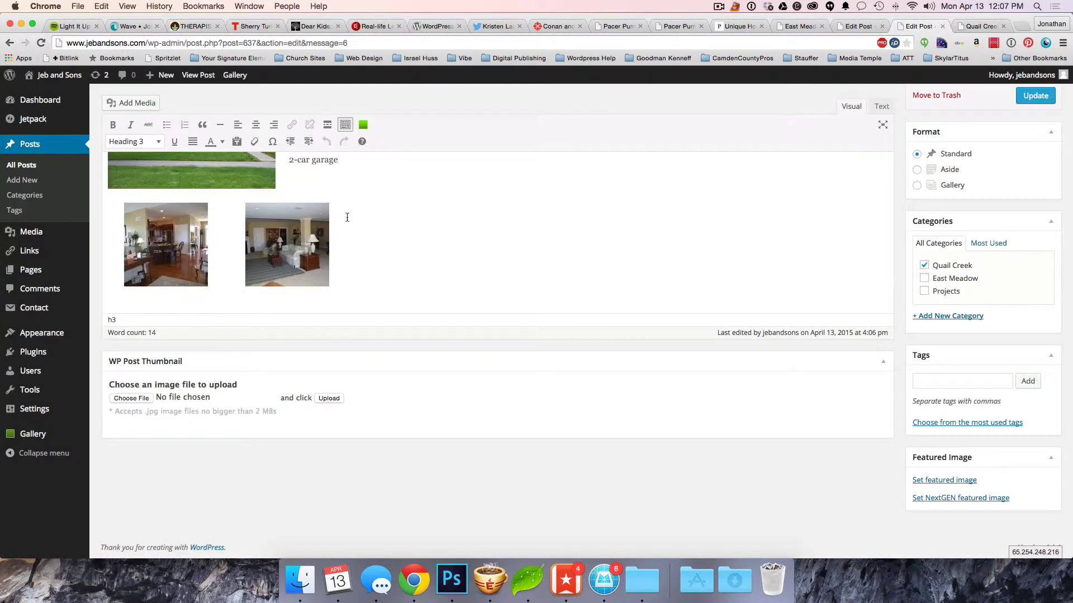
scroll(347, 217, up, 5)
click(156, 352)
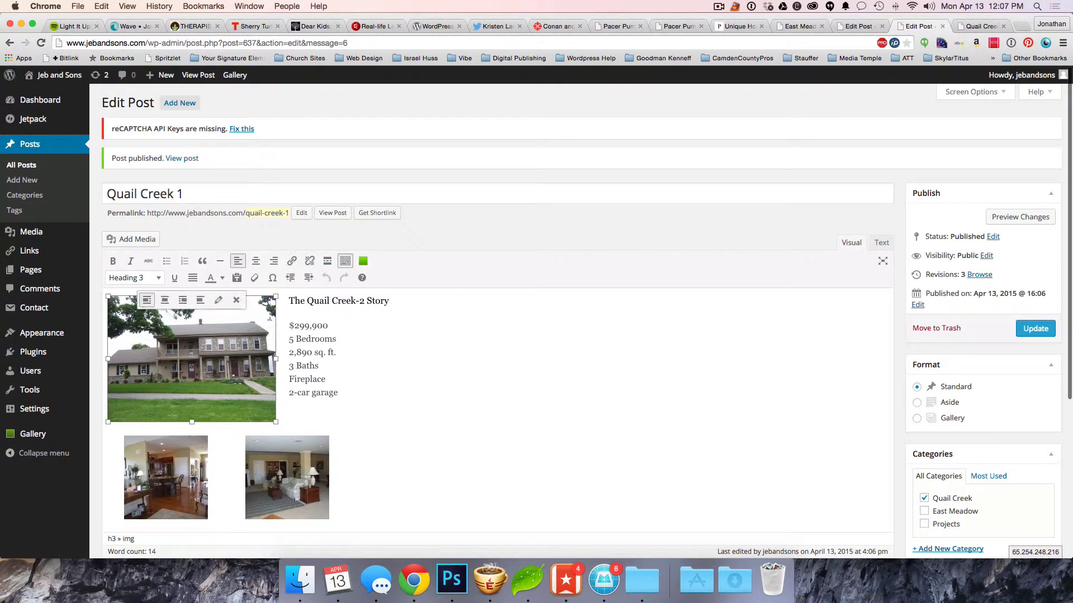
click(146, 301)
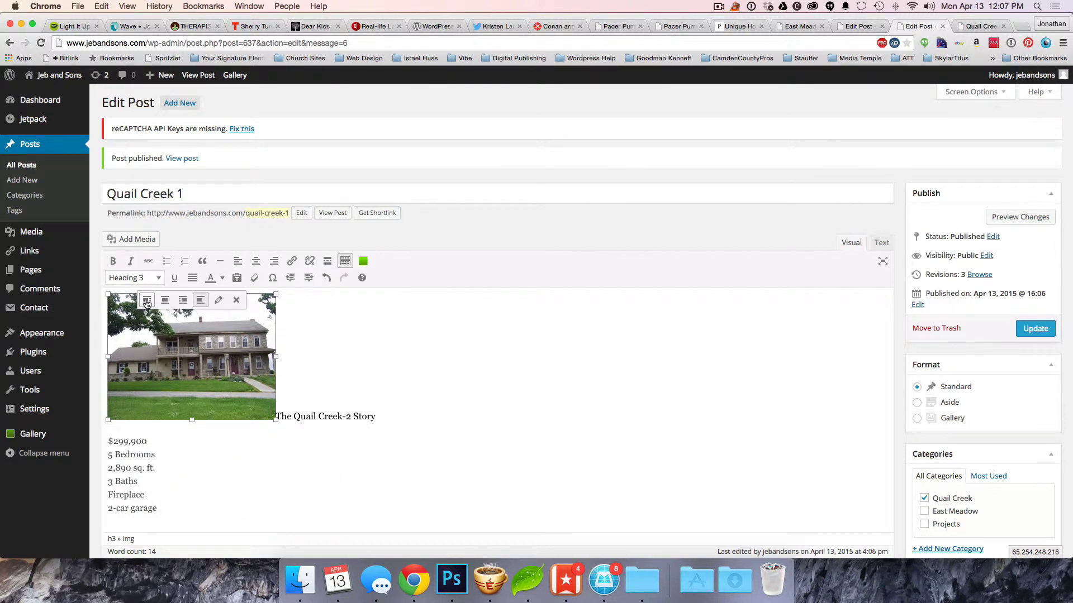
click(146, 301)
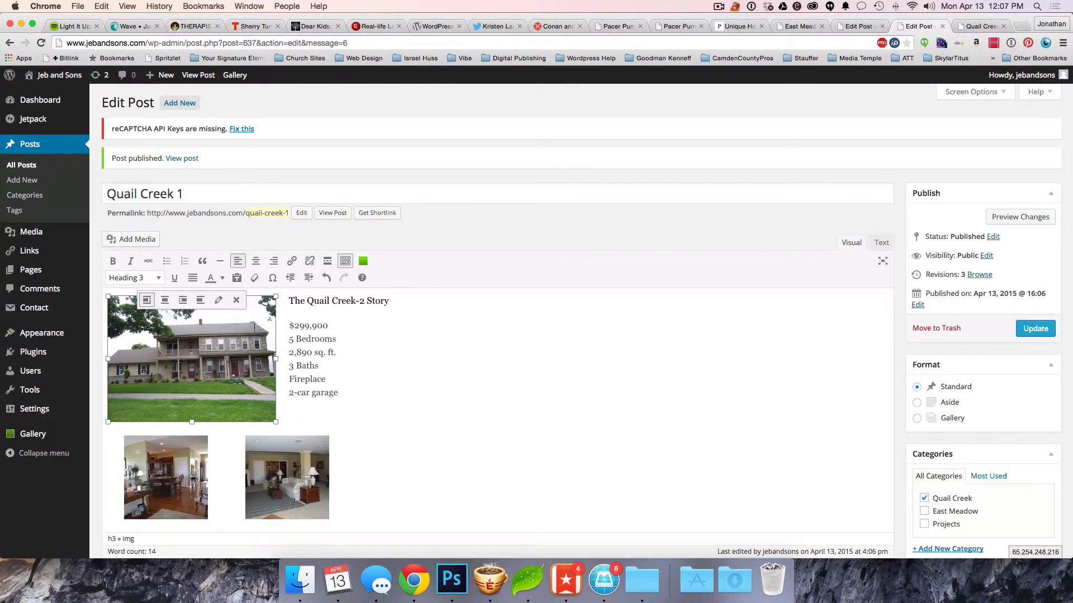
click(1034, 329)
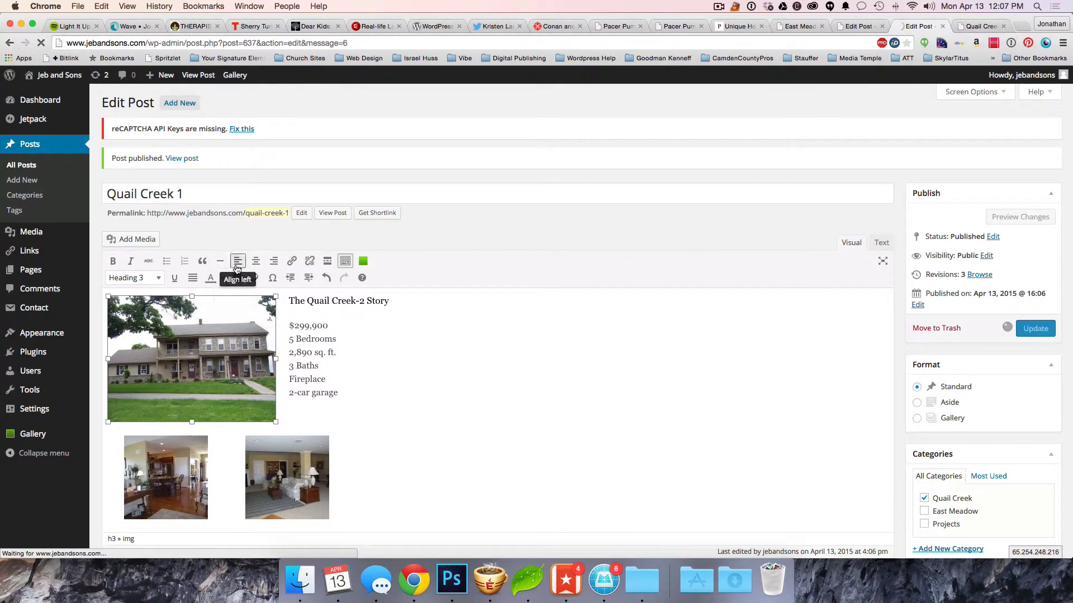
click(150, 306)
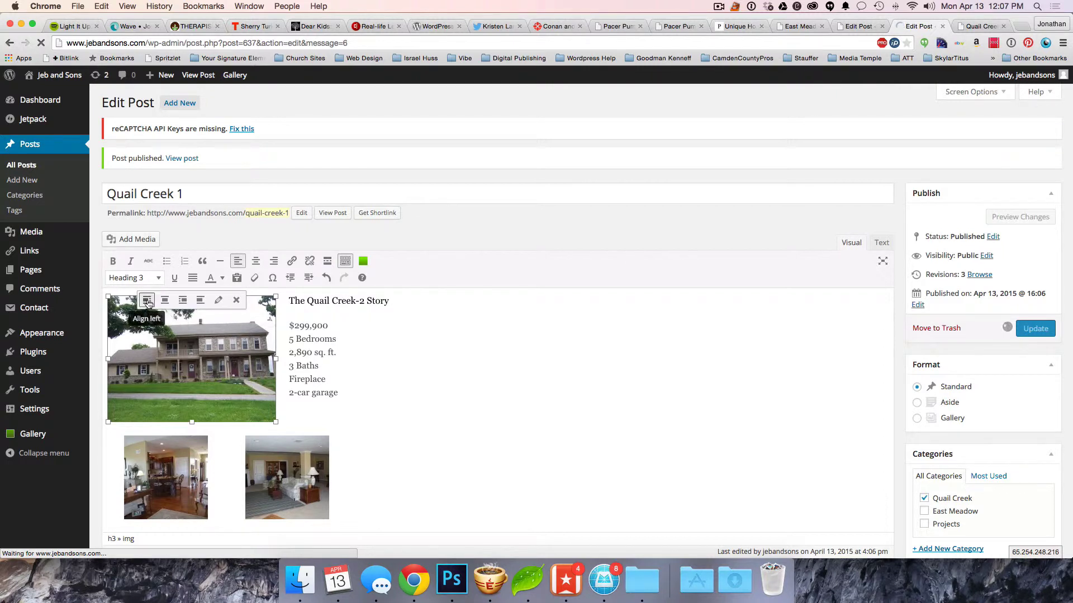
- Check how the house photo and details are laid out on the Quail Creek 1 page and on the East Meadow category page
click(973, 28)
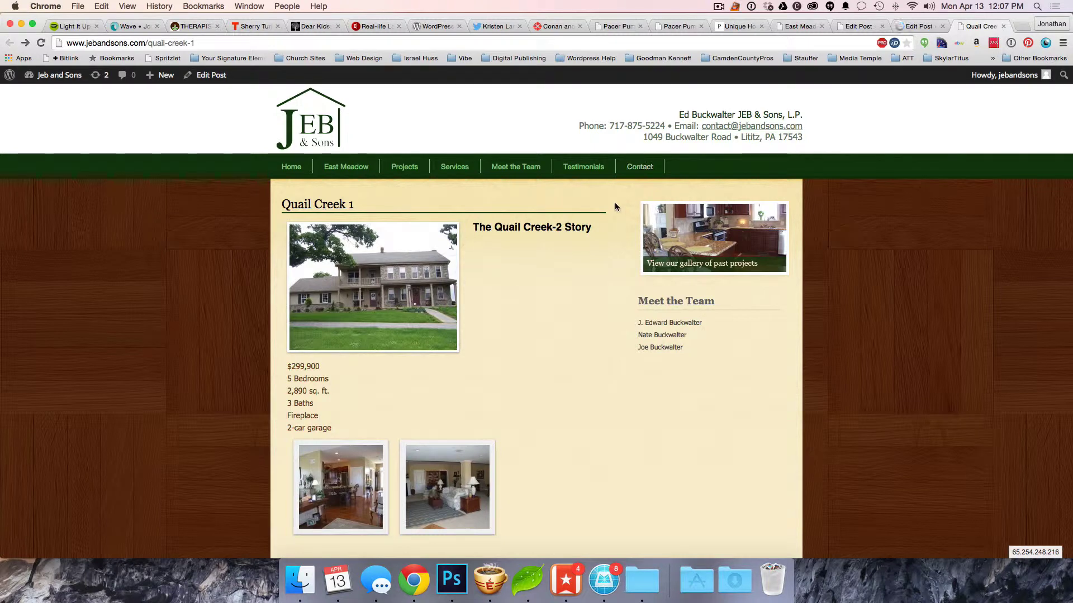
click(896, 22)
scroll(502, 279, up, 5)
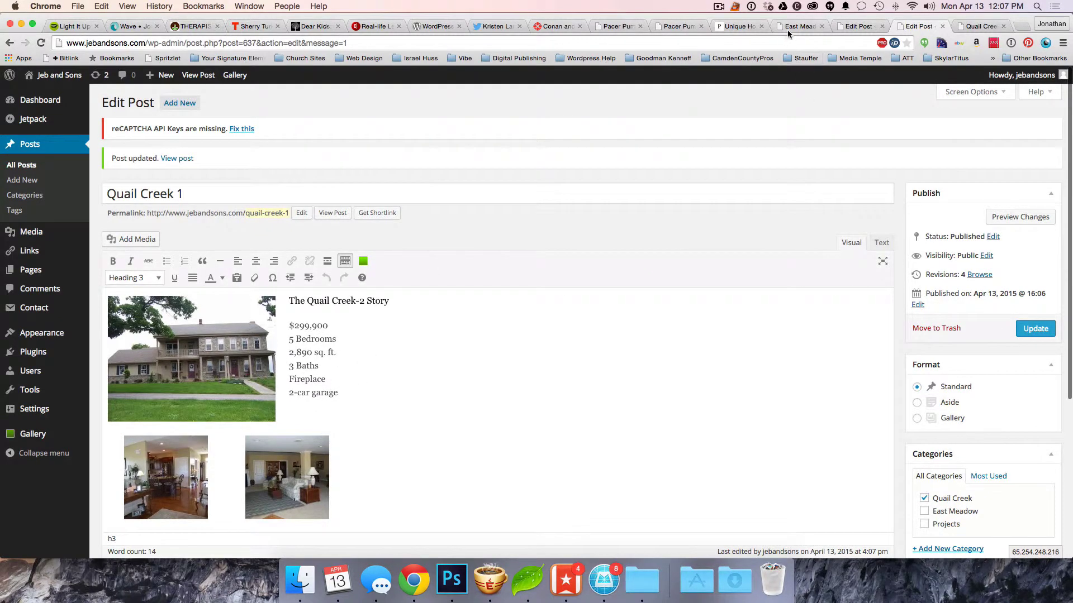
click(789, 27)
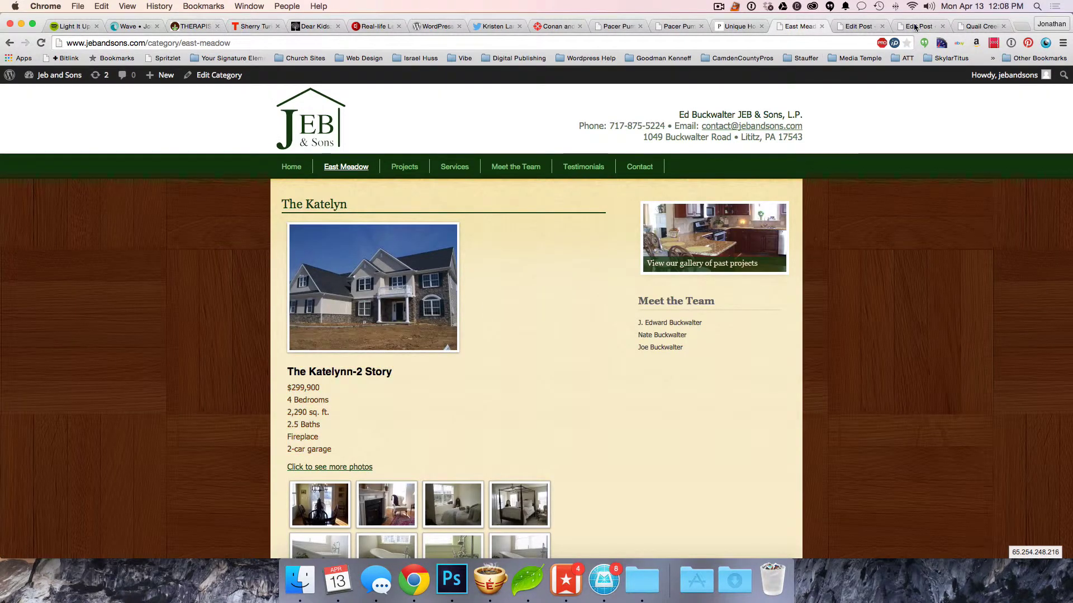
- Center the house photo in the Quail Creek 1 post and update the post
click(916, 28)
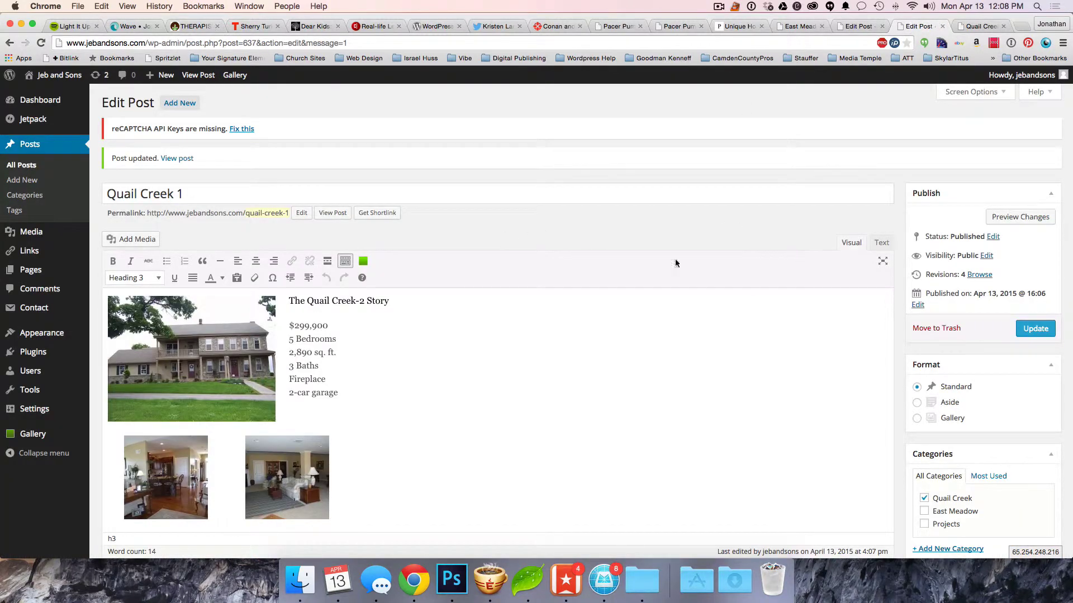
click(178, 363)
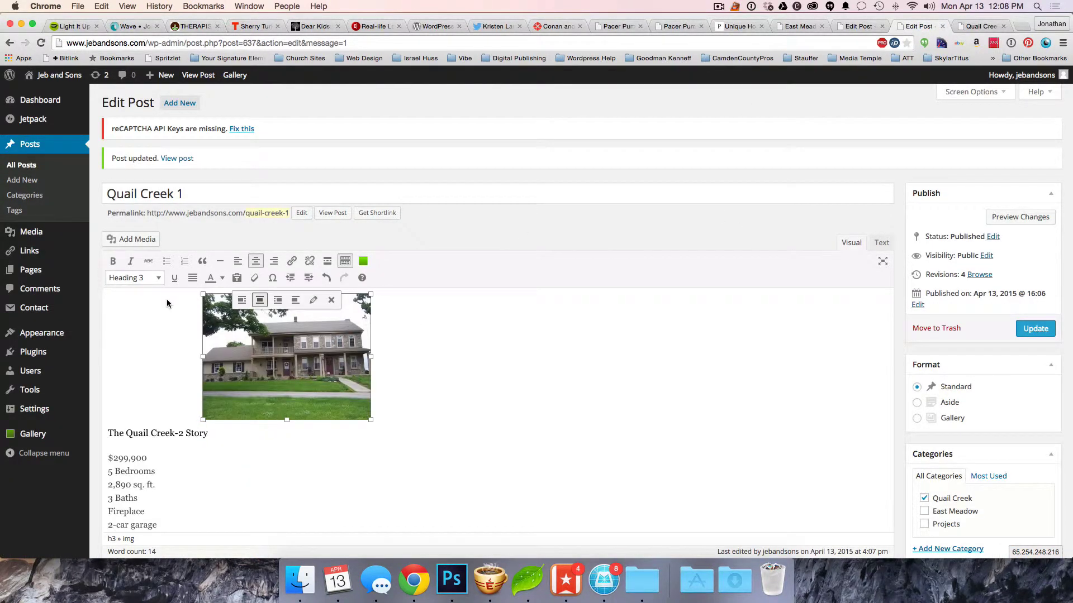
click(166, 300)
click(1035, 328)
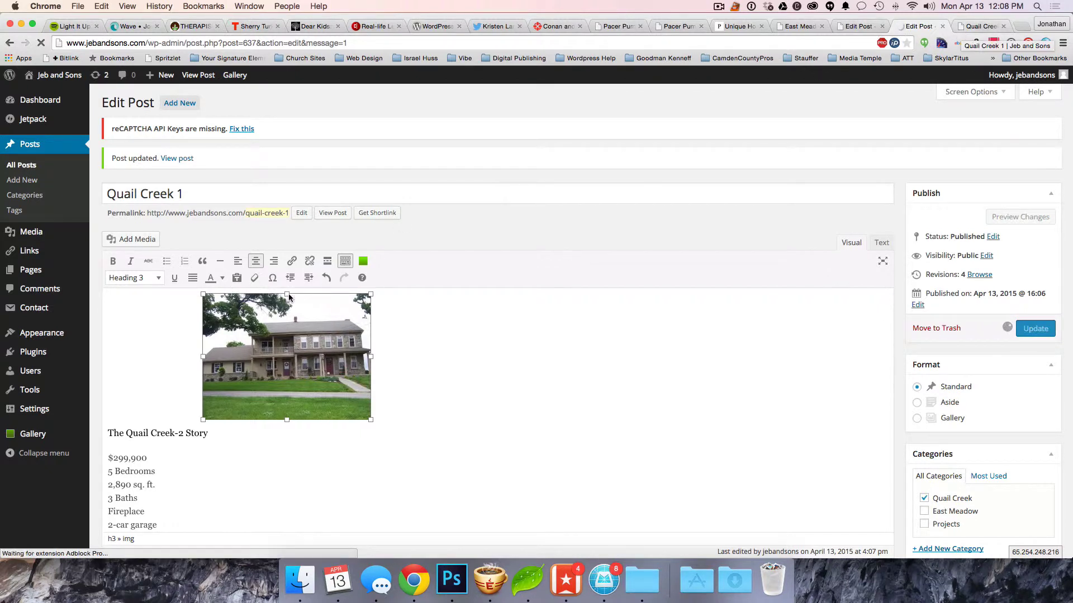
- Try the house photo without alignment and set it back to centered
click(268, 337)
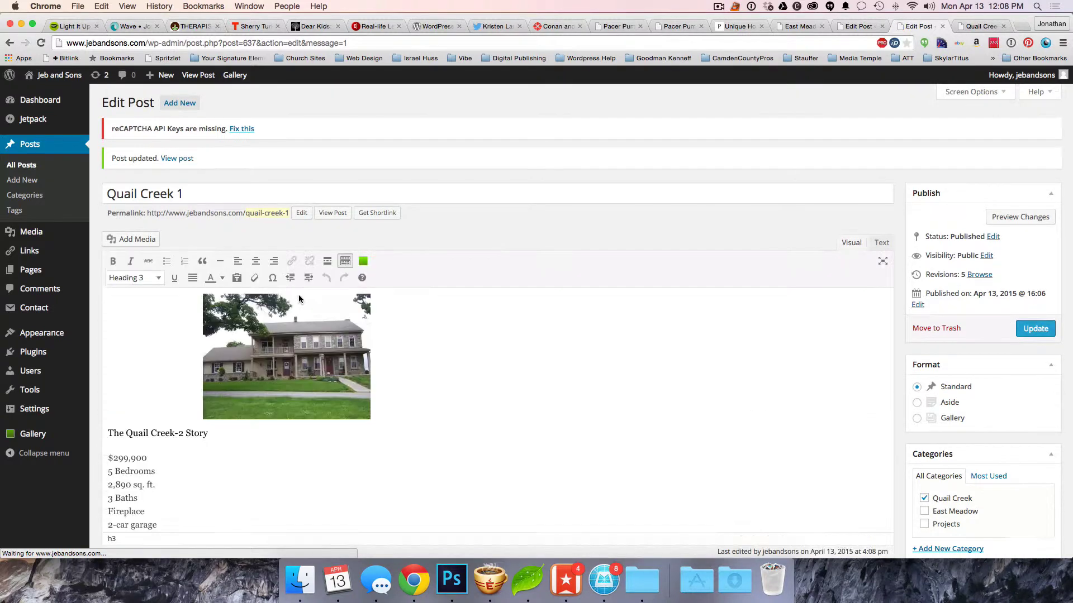
click(291, 329)
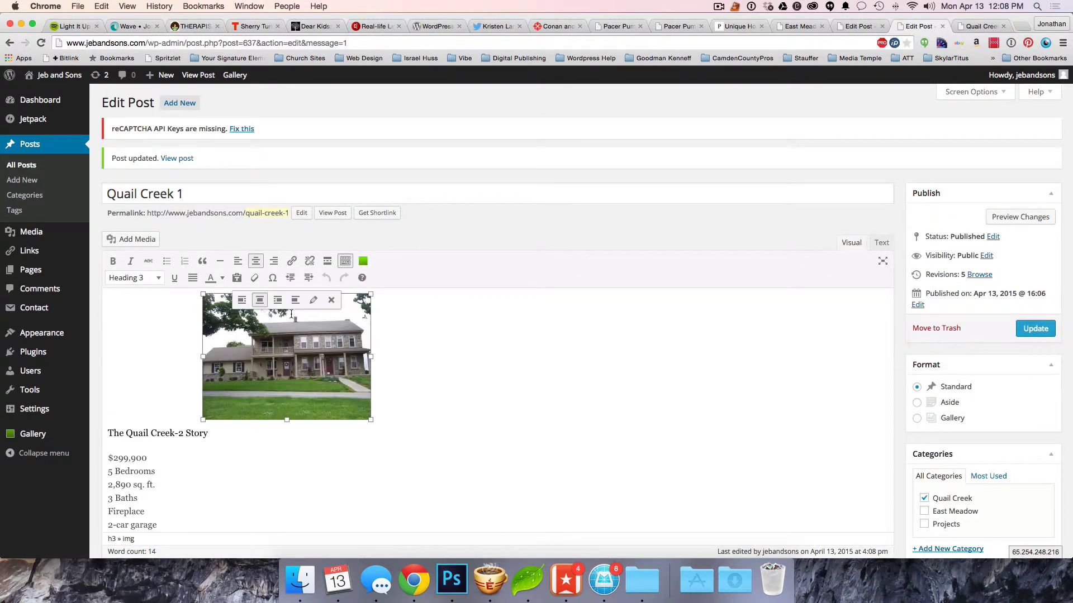
click(295, 300)
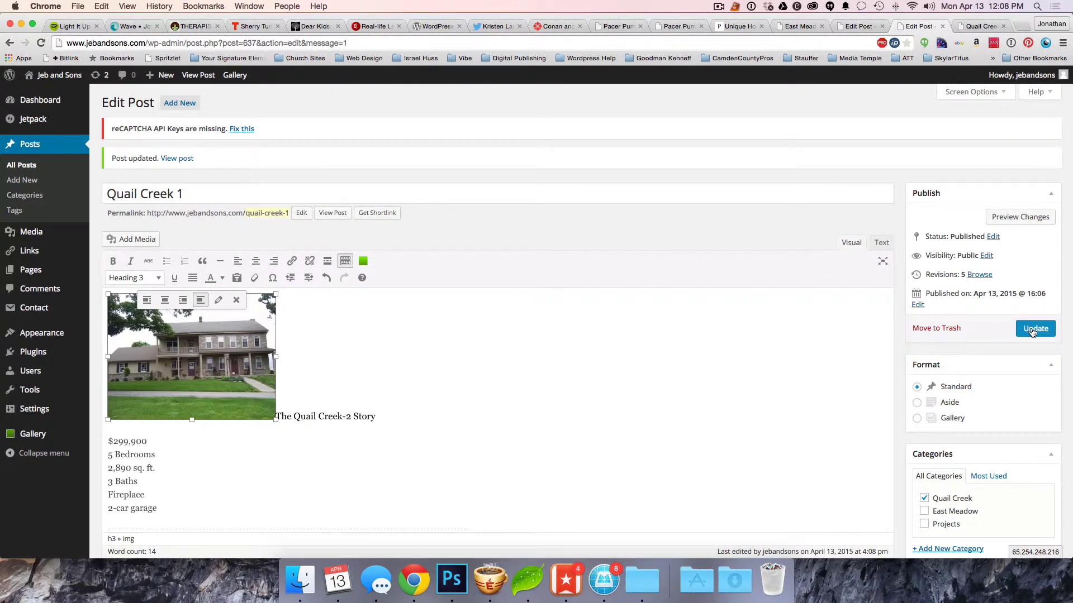
click(165, 300)
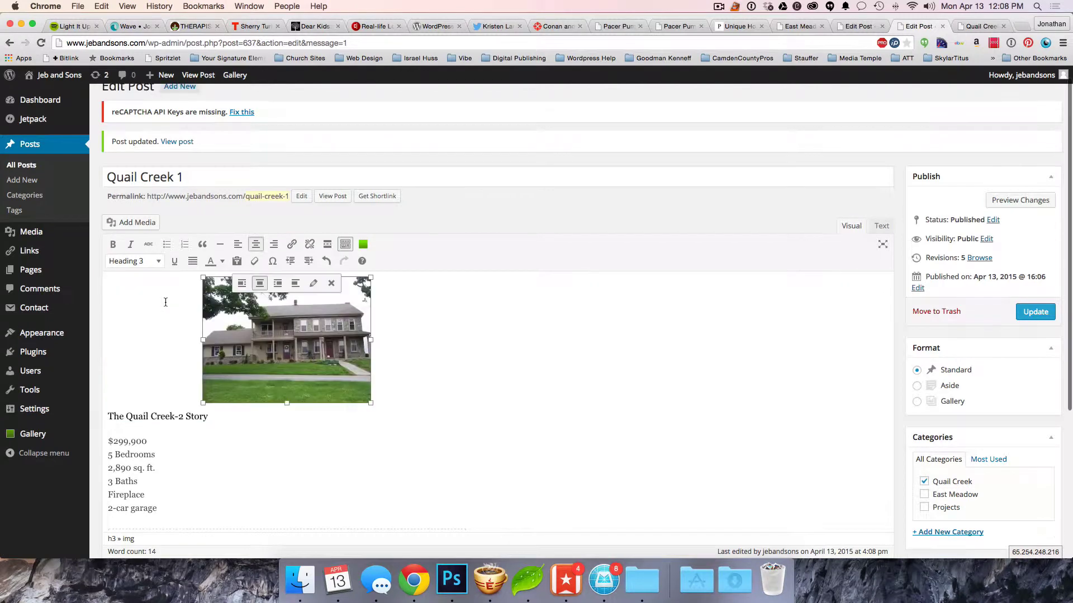
- Refresh the Quail Creek 1 page on the site and review the layout of the photo, details and gallery
click(965, 28)
key(super+r)
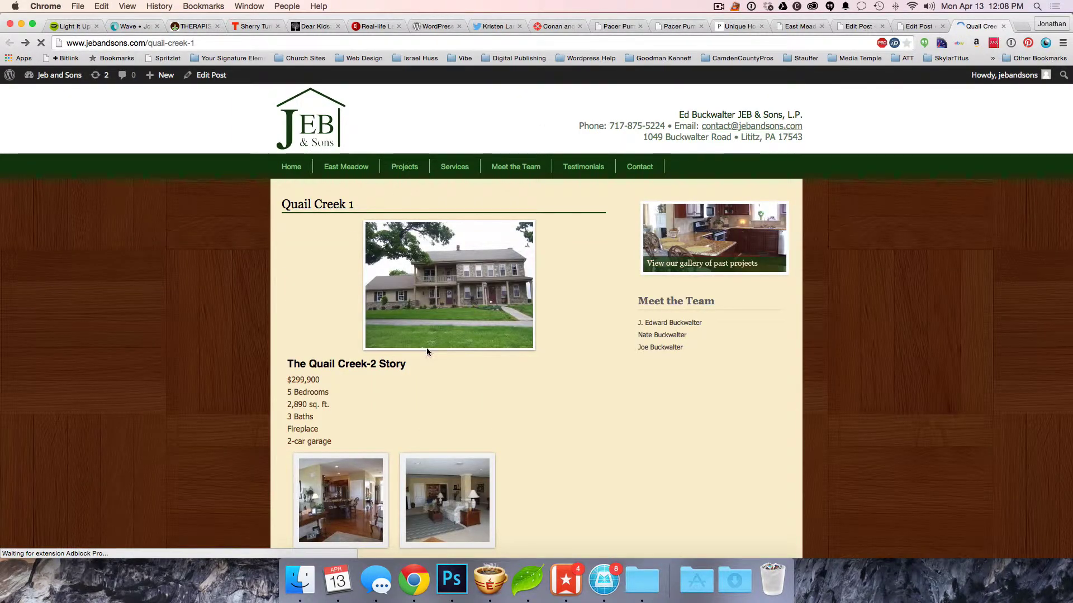
scroll(336, 427, down, 4)
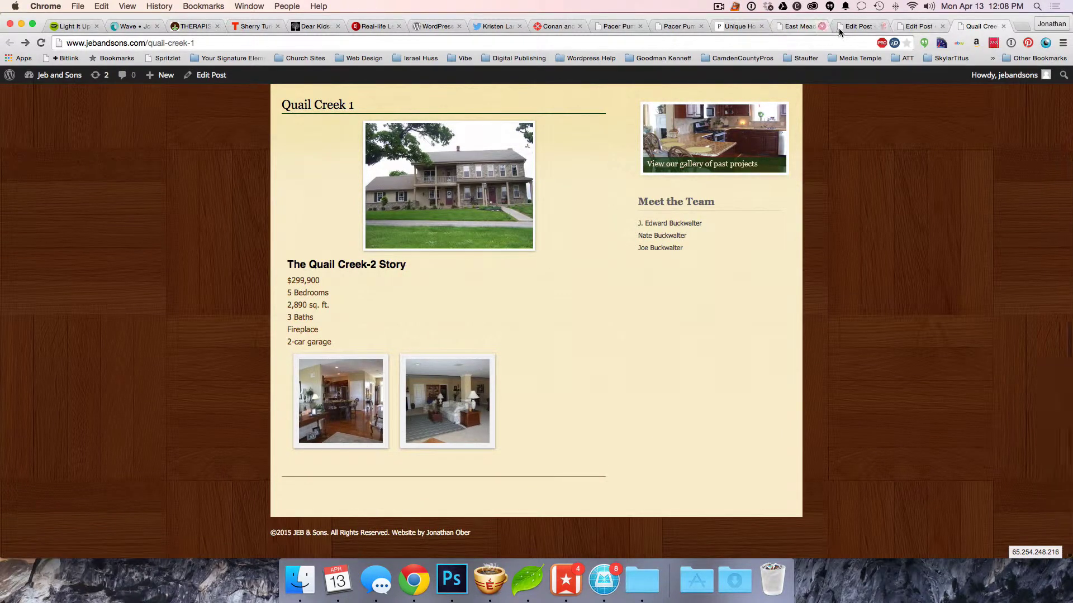
- Review the house photo alignment, the heading, the detail lines and the photo gallery in the Quail Creek 1 post editor
click(919, 26)
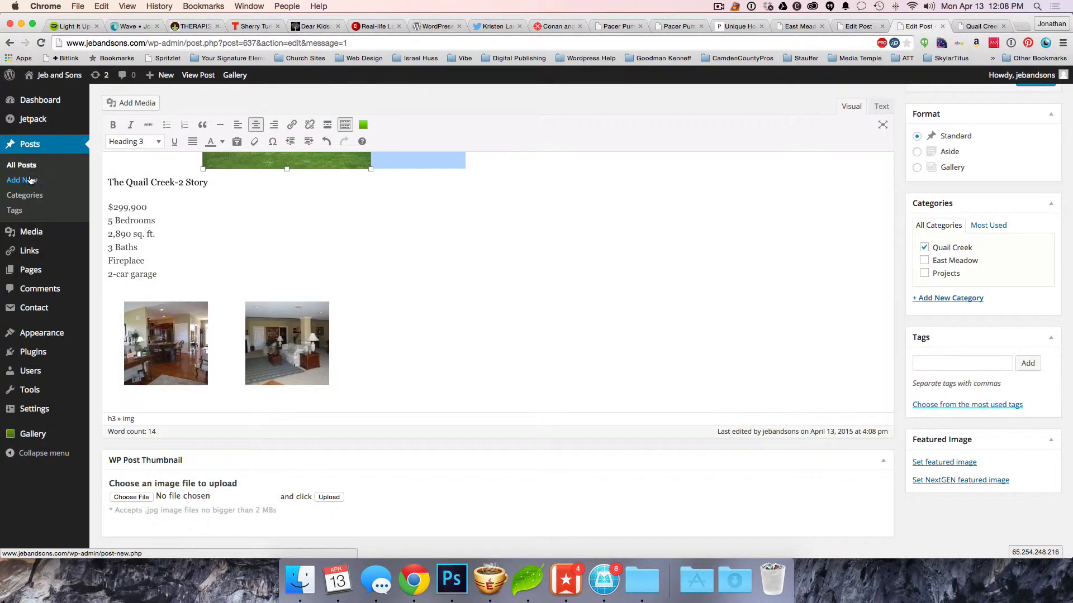
scroll(242, 270, up, 5)
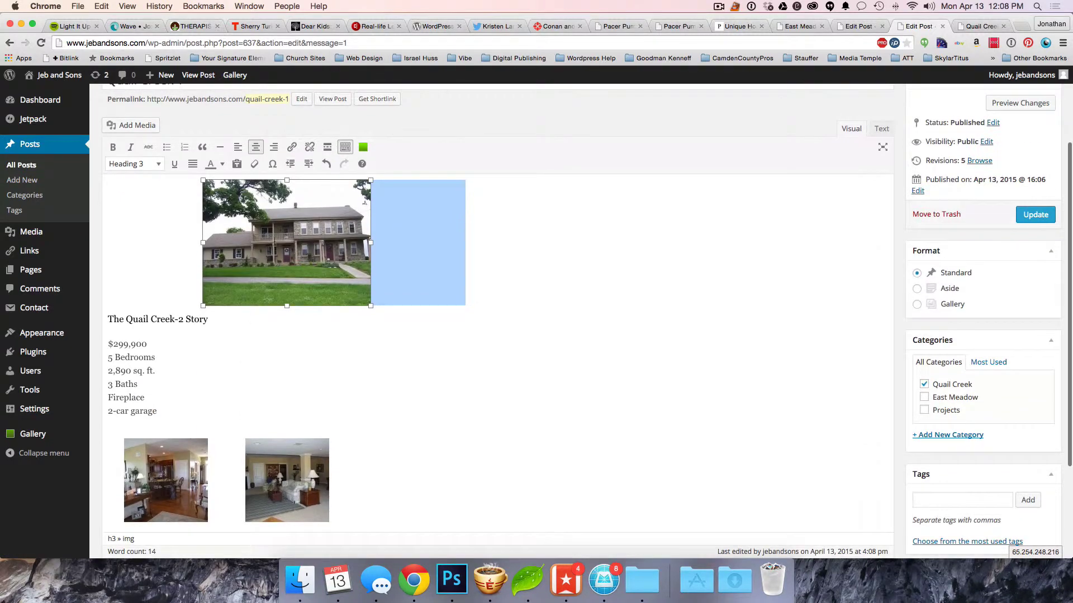
click(260, 233)
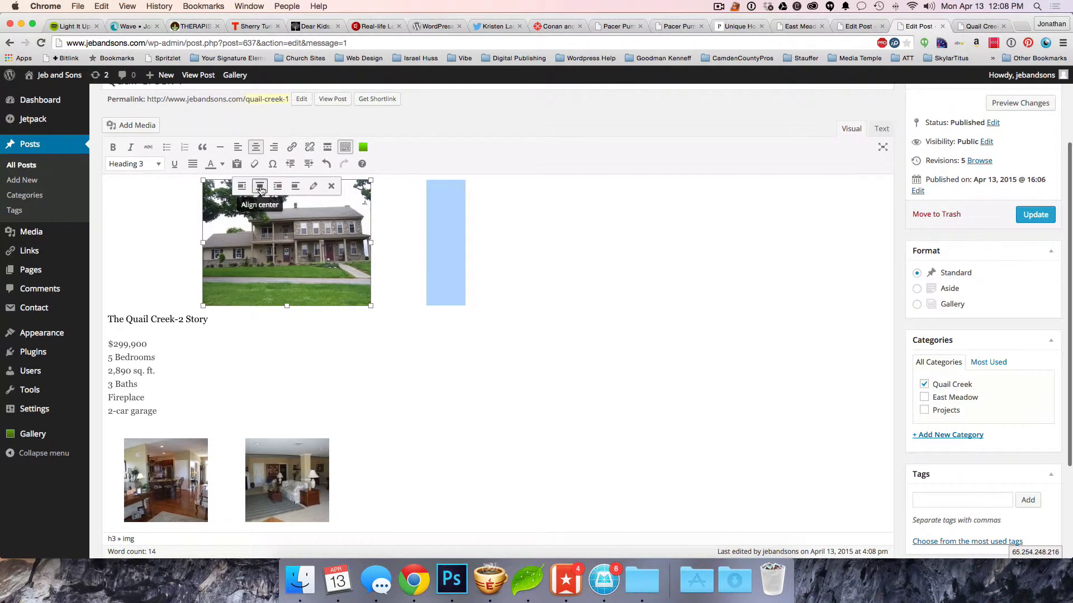
double_click(137, 319)
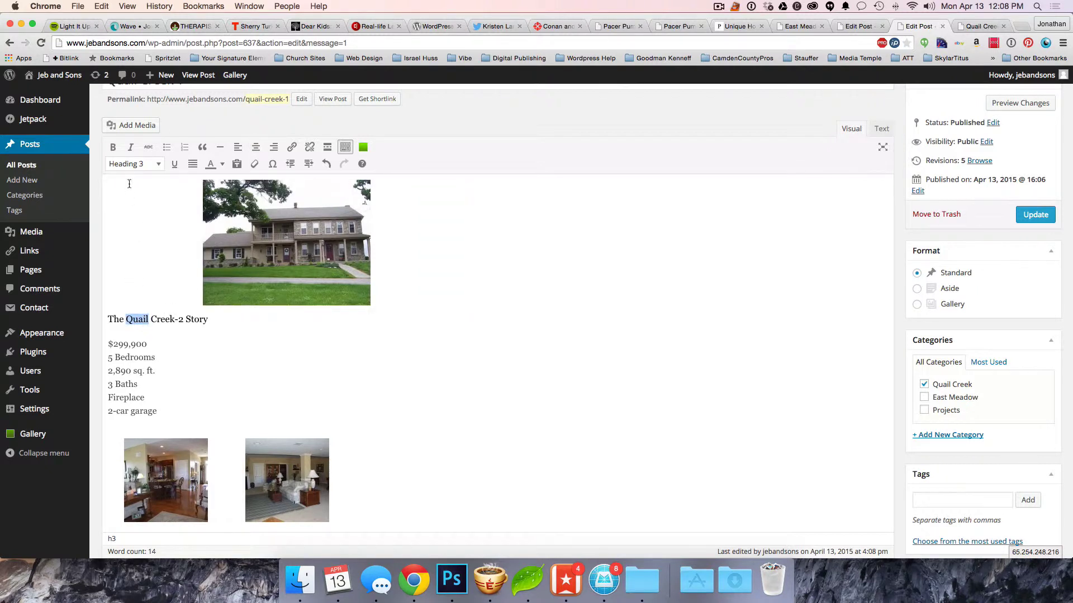
drag(218, 318, 109, 317)
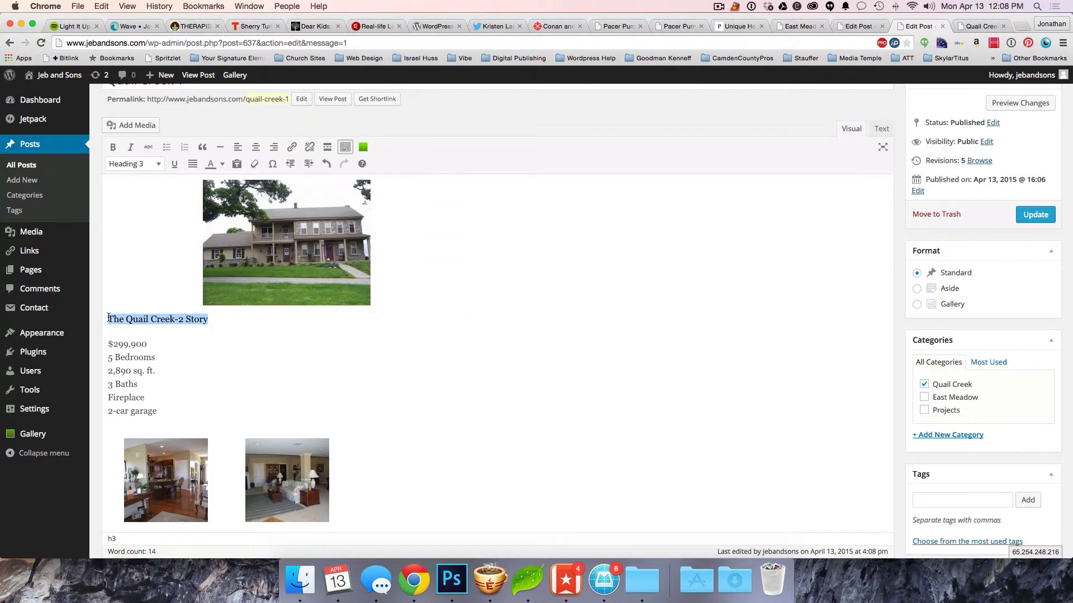
click(161, 341)
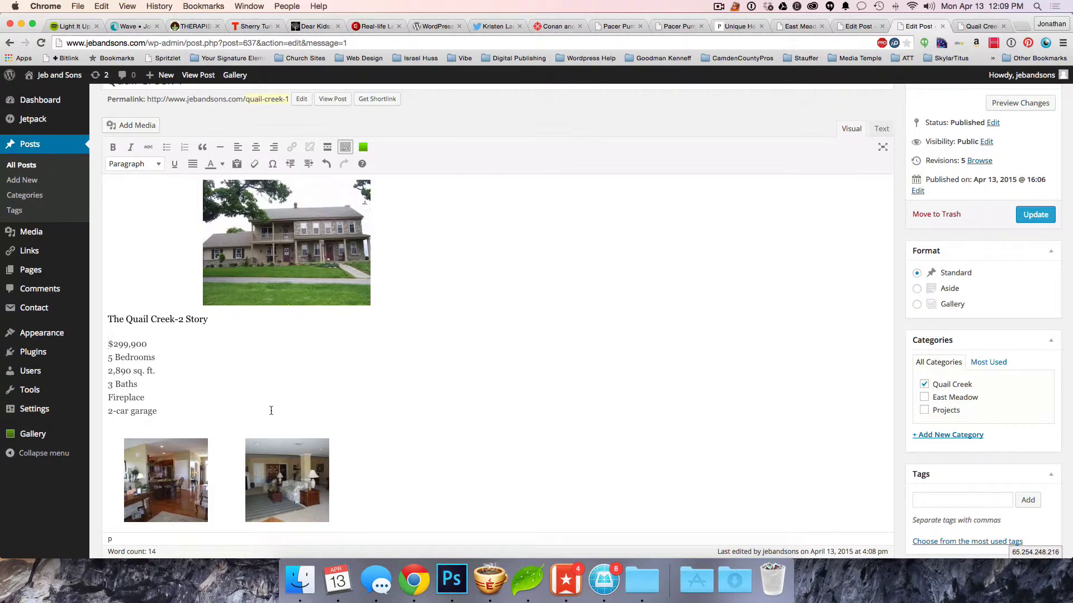
scroll(271, 411, down, 5)
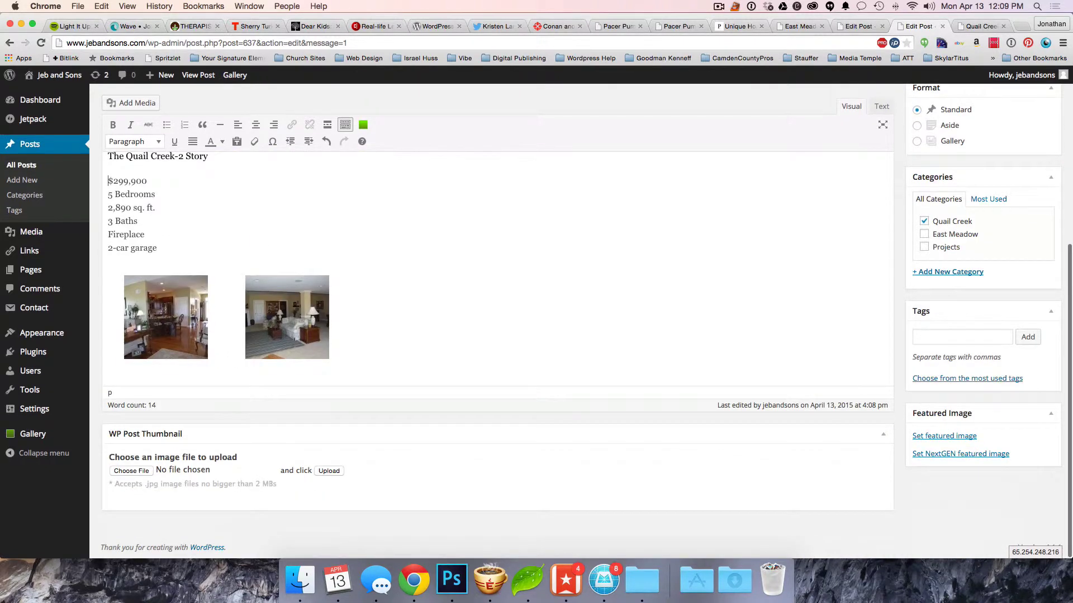
click(259, 313)
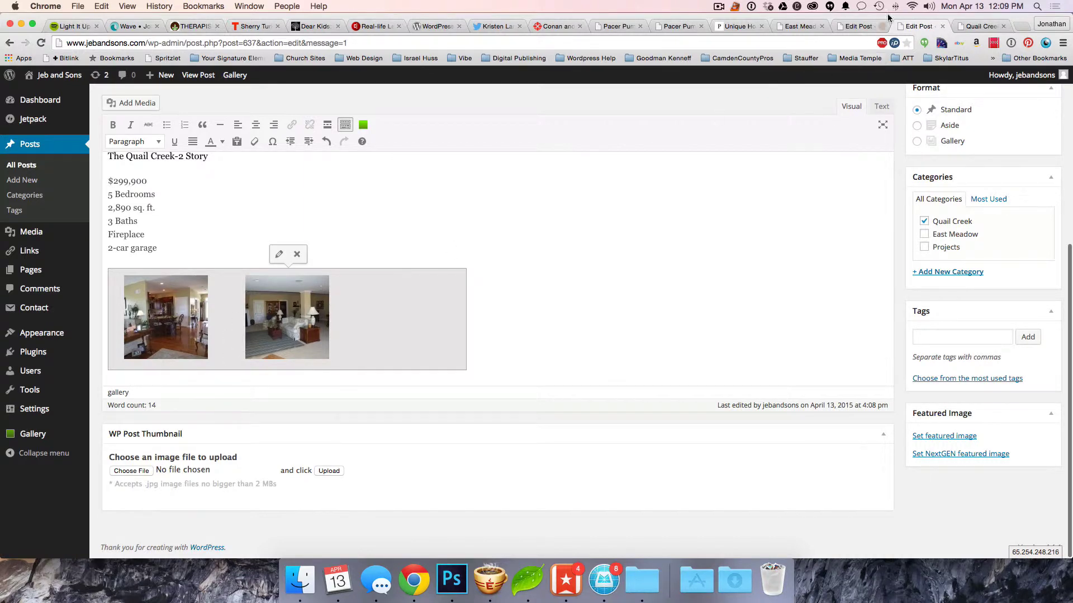
- Check how the photo, details and gallery of the post appear on the live Quail Creek 1 page
click(973, 28)
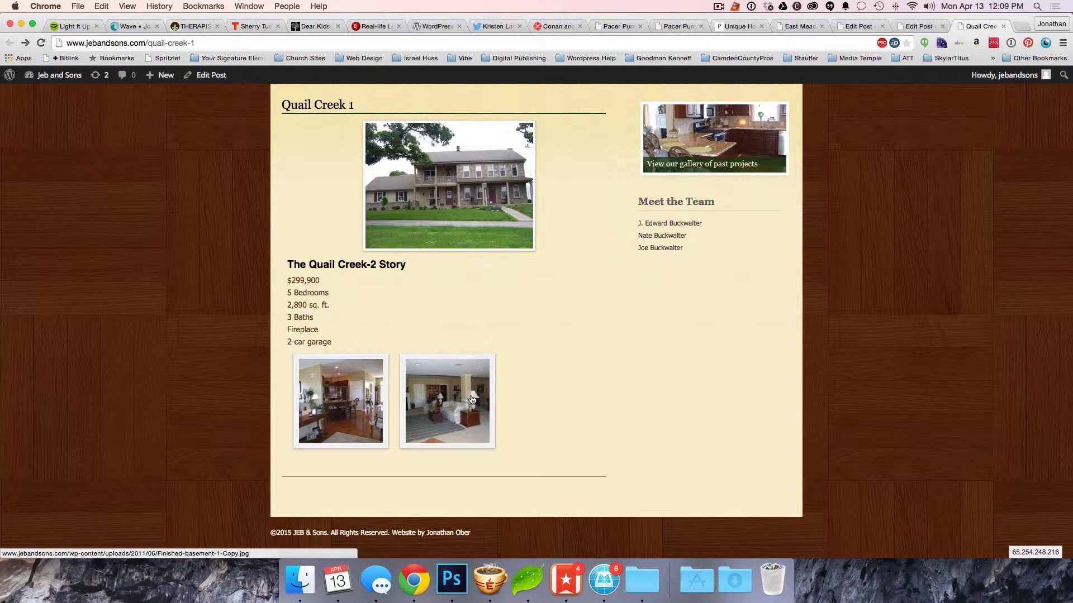
scroll(472, 399, up, 1)
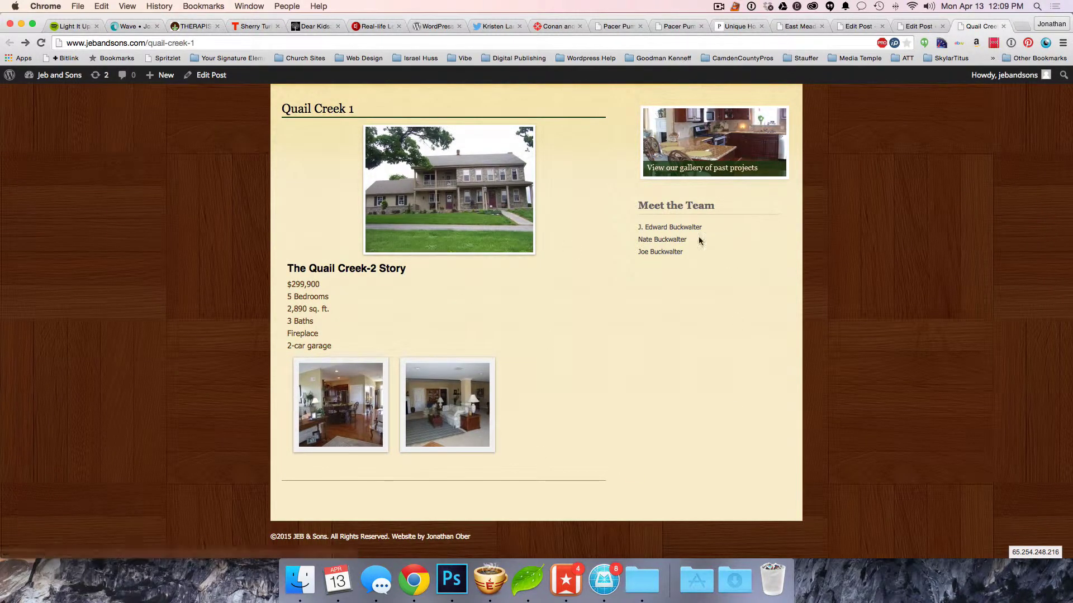
scroll(525, 282, up, 4)
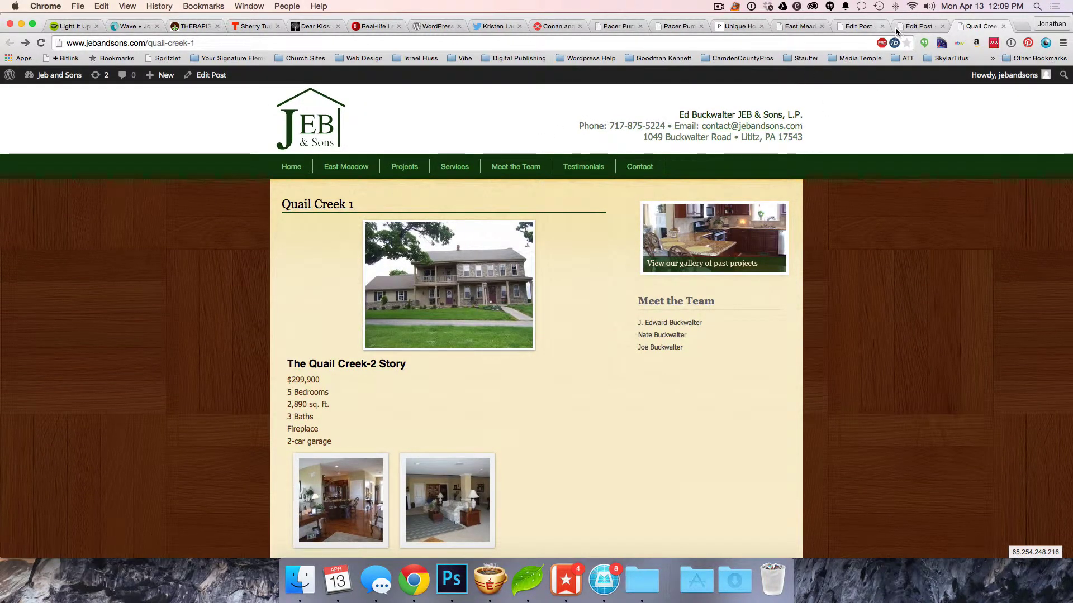
- Add the Quail Creek category to the Secondary navigation menu between Home and East Meadow, and save the menu
click(867, 28)
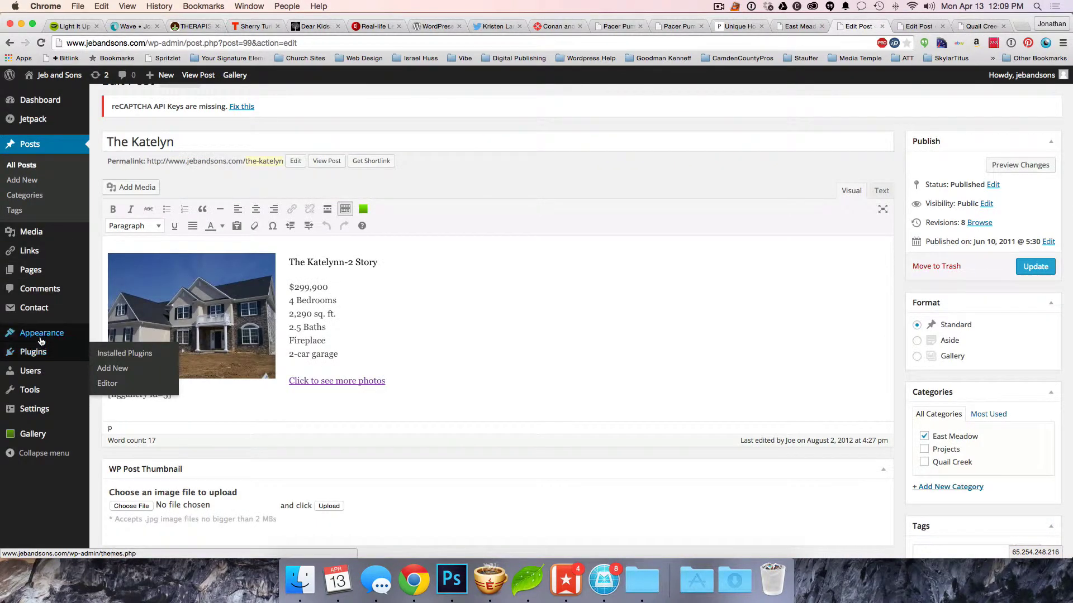
mouse_move(53, 340)
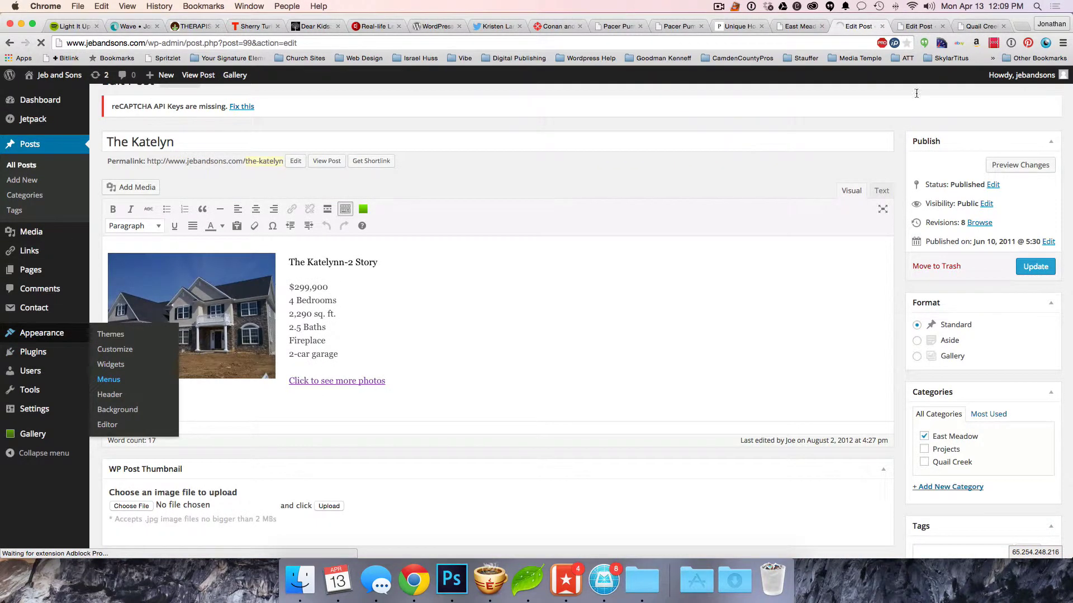
click(108, 380)
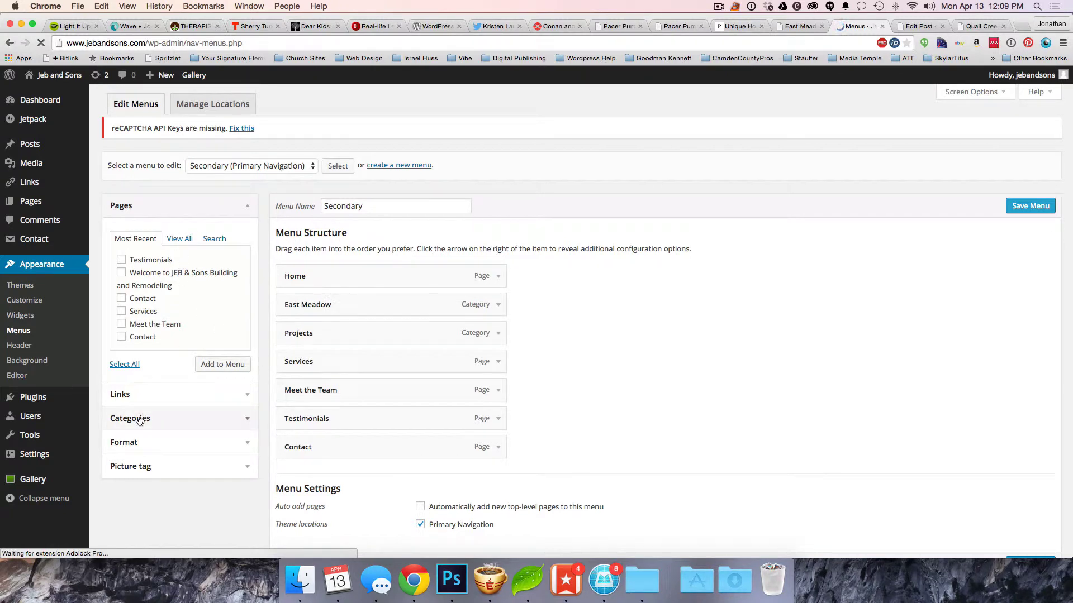
click(170, 421)
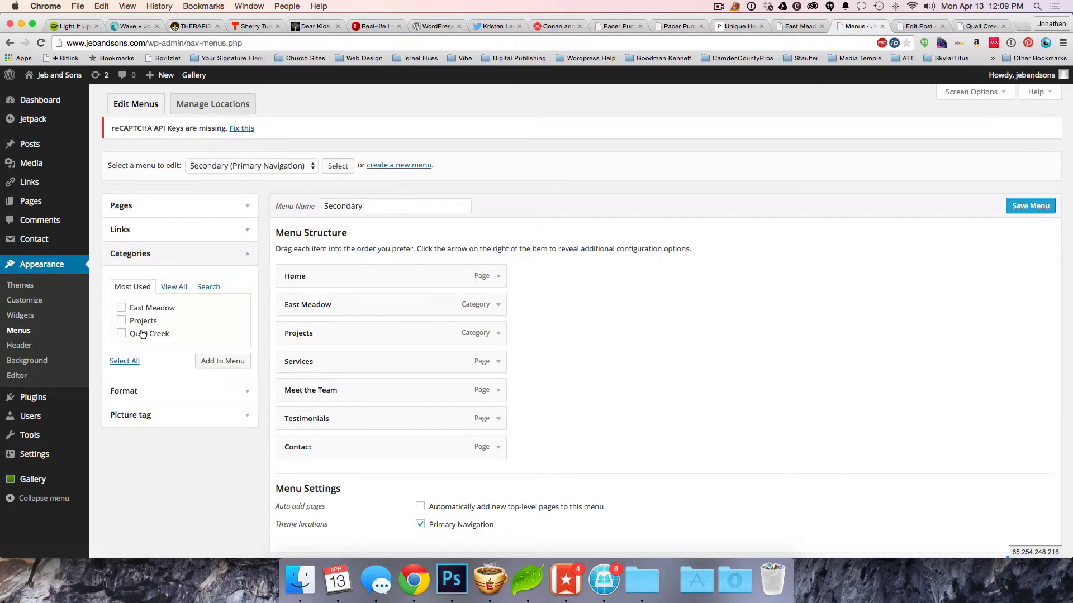
click(205, 363)
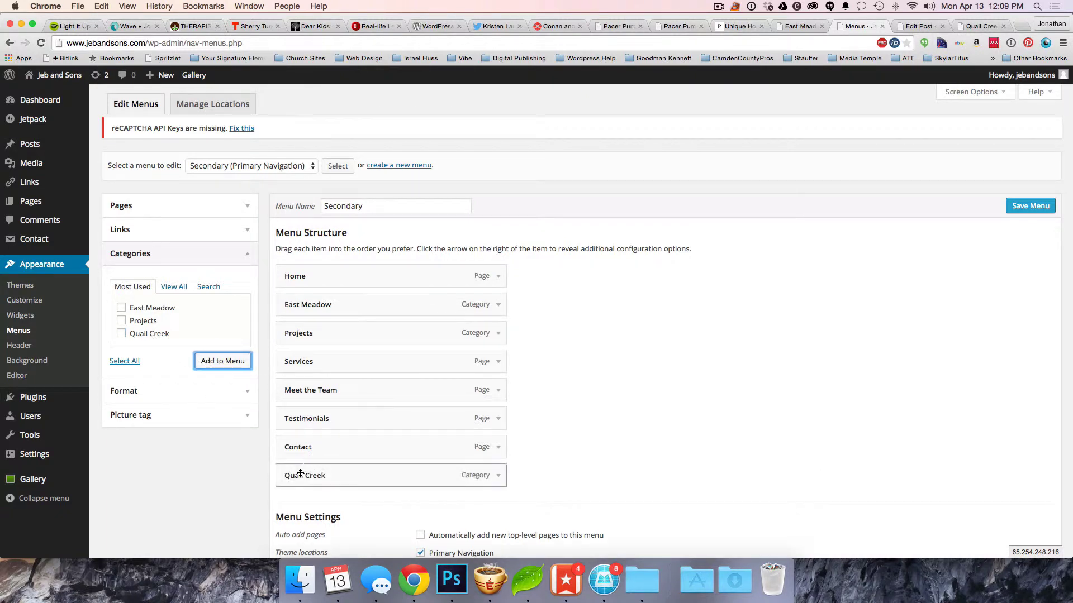
drag(300, 474, 299, 300)
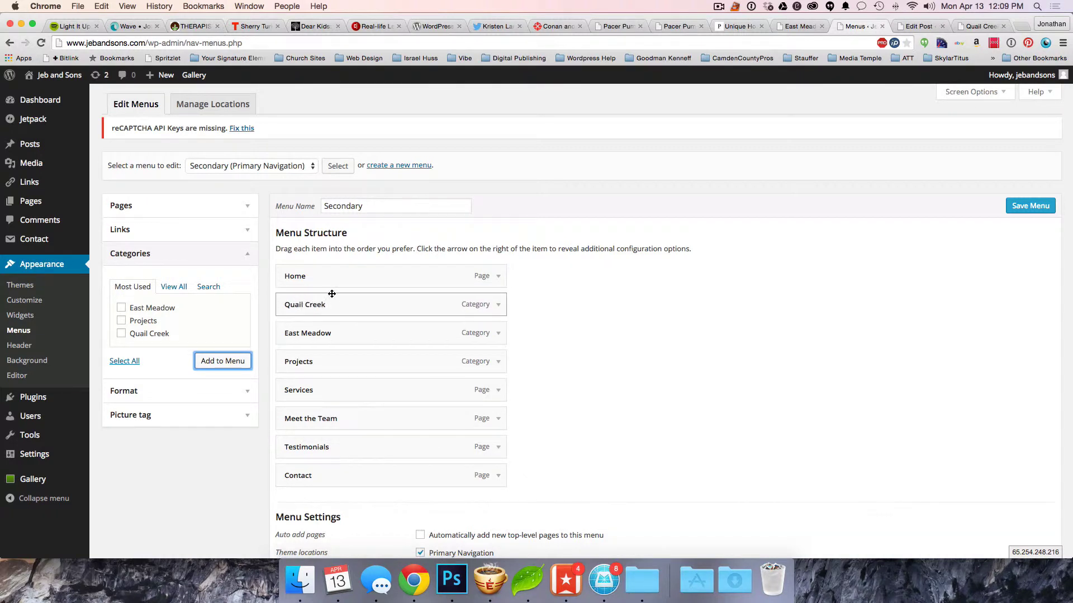
click(1009, 202)
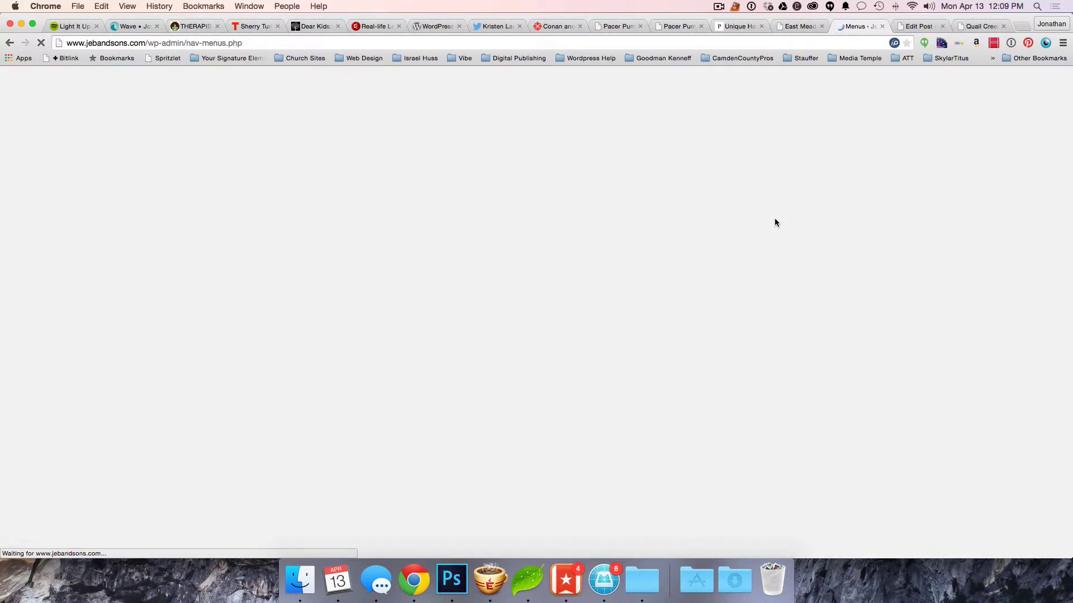
- Refresh the site, open Quail Creek from its navigation and review the category page
click(795, 26)
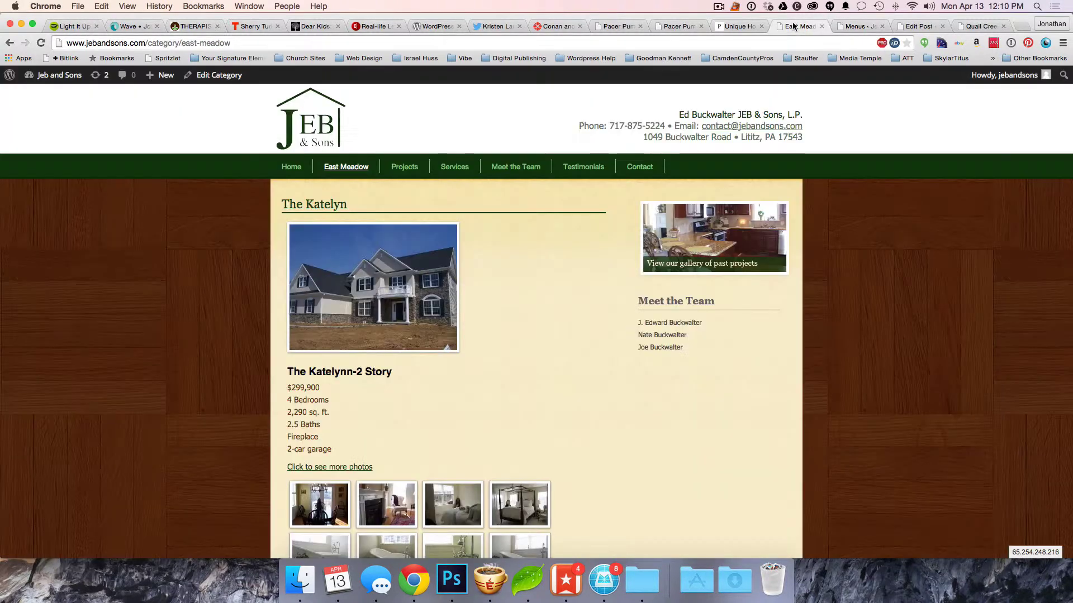
key(super+r)
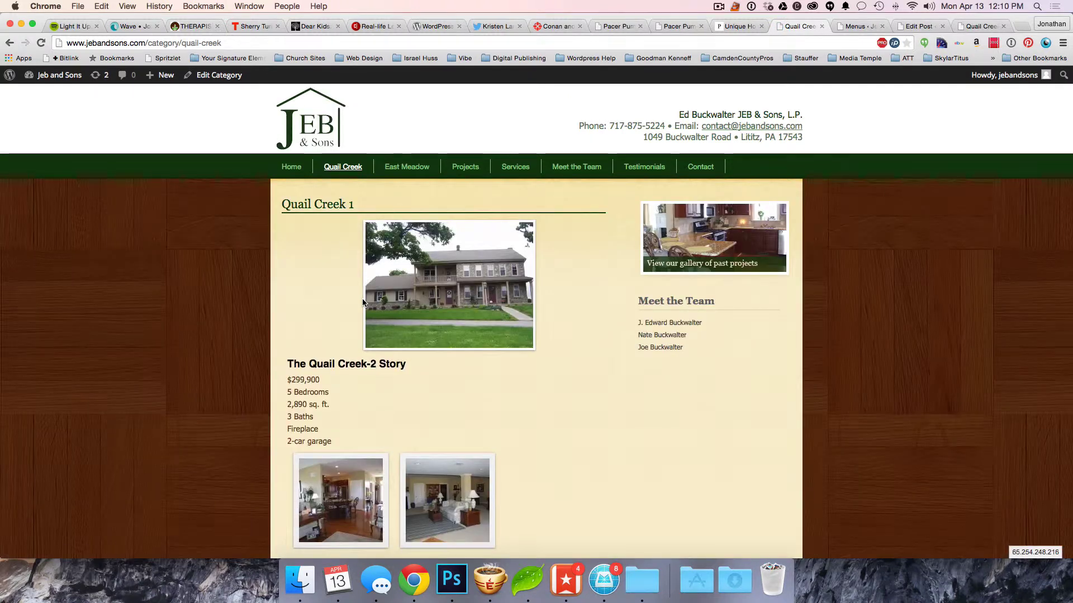
scroll(362, 302, down, 2)
scroll(362, 303, down, 2)
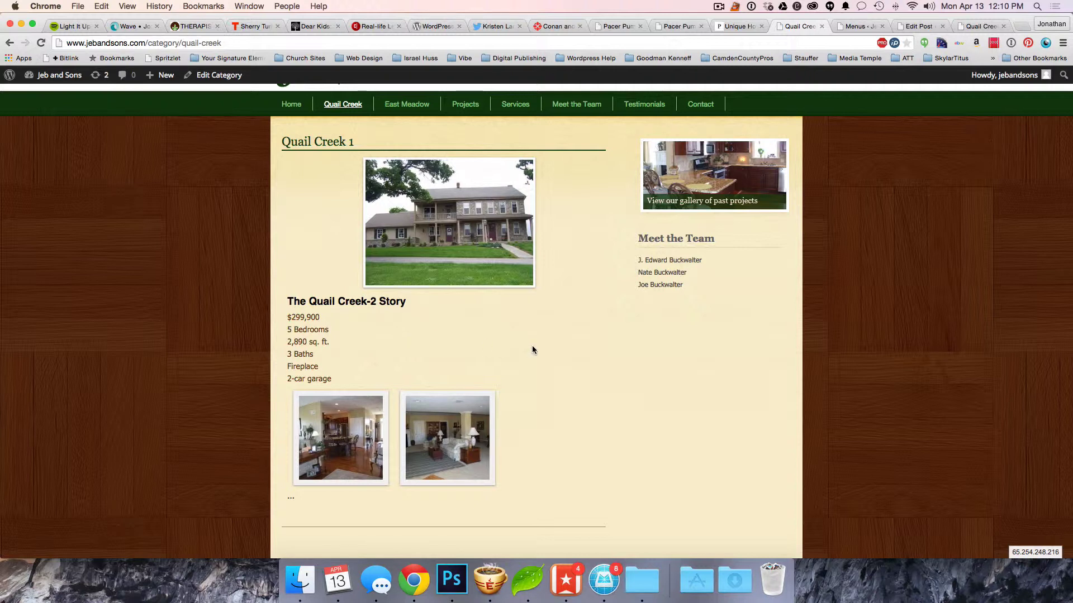
- Open the site's Services page for editing in a separate tab, enter "Coming Soon!" as its content and update the page
click(521, 109)
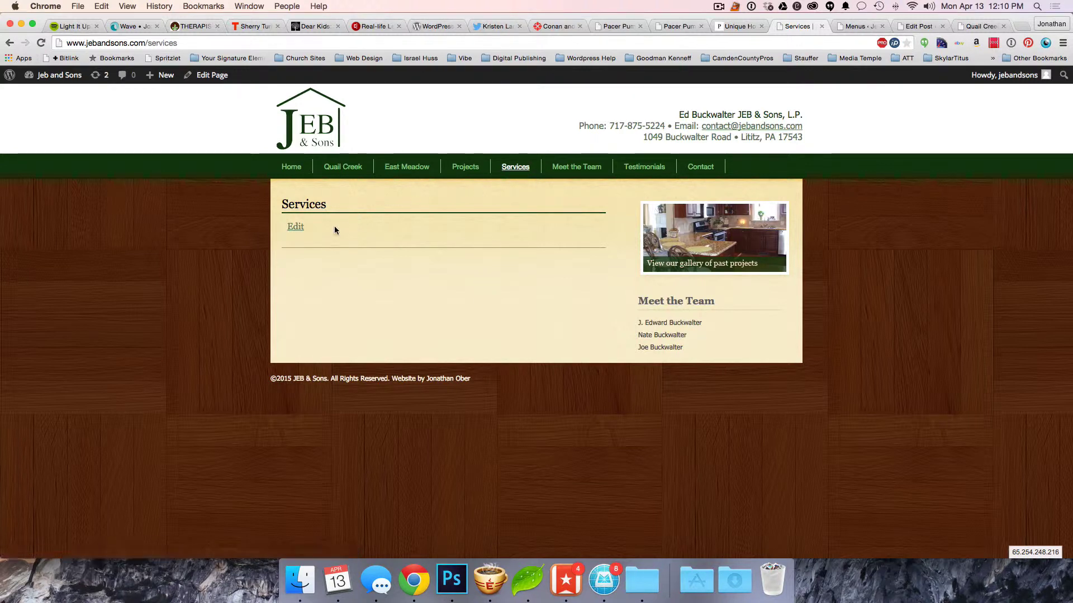
super+click(205, 80)
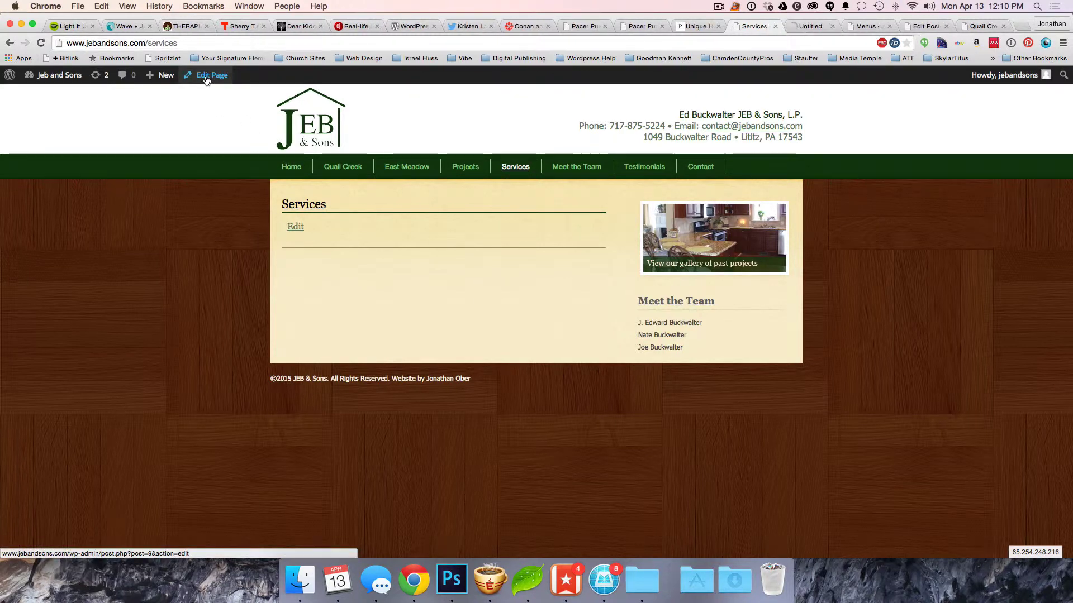
click(797, 38)
click(799, 29)
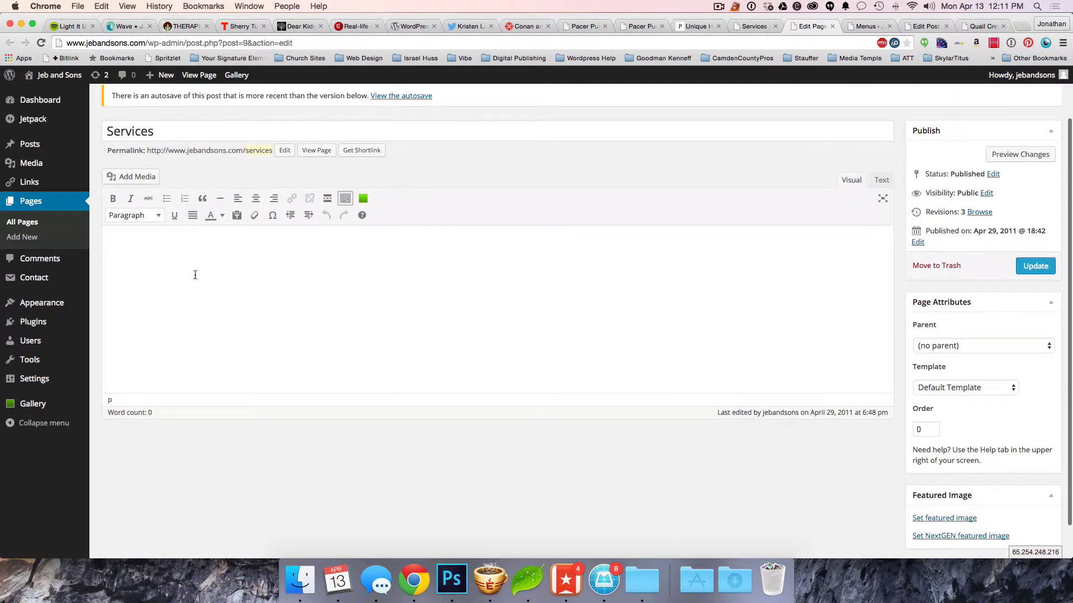
click(195, 275)
text(Coming Soon!)
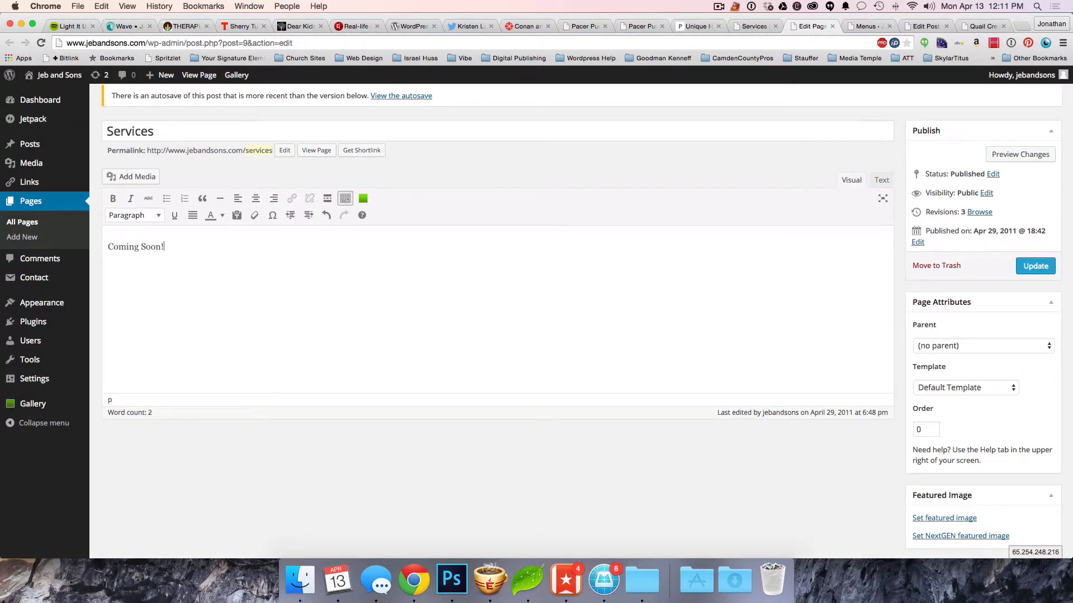
click(1035, 266)
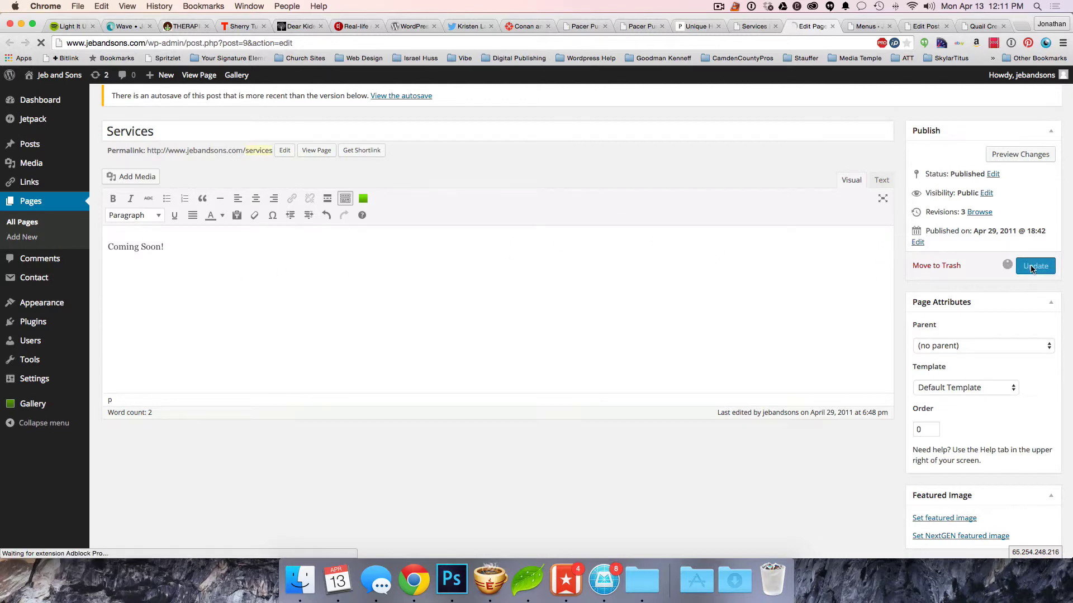
- Refresh the Services page on the site, compare it with its editor, and open the list of all pages
click(741, 28)
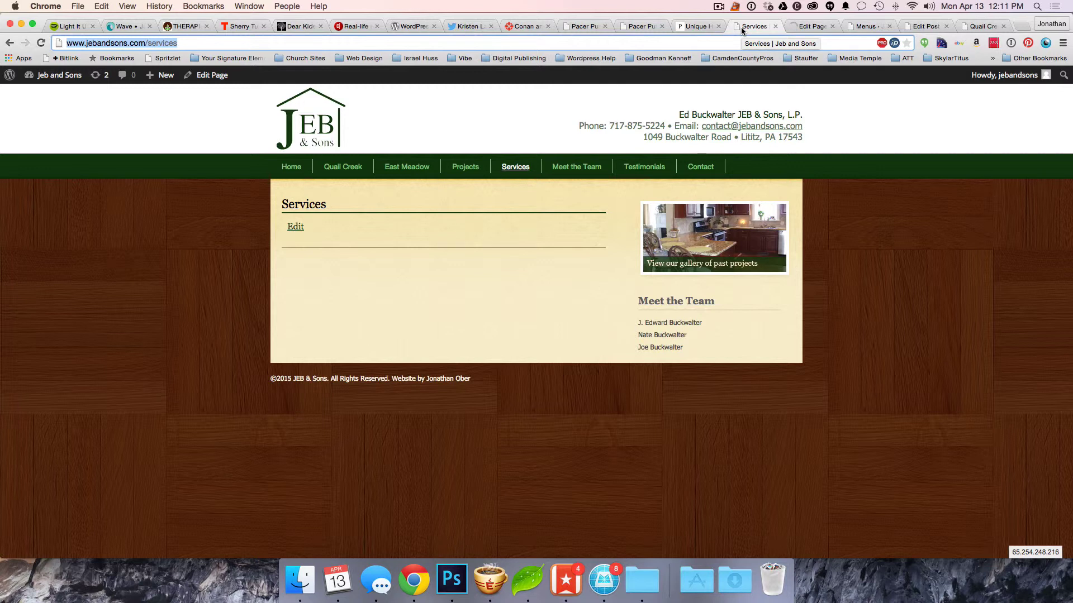
key(super+r)
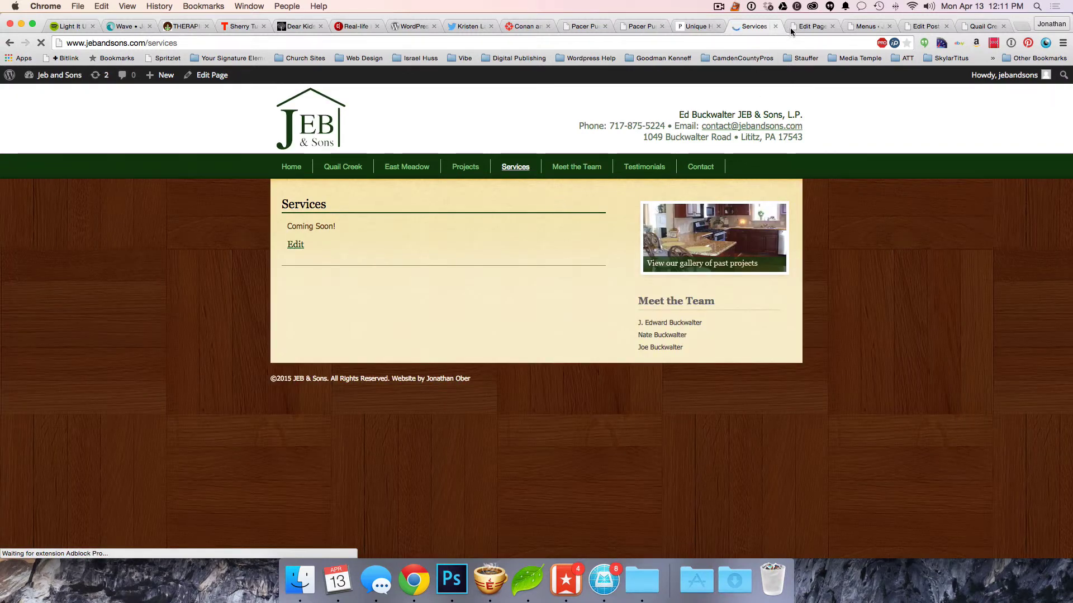
click(800, 26)
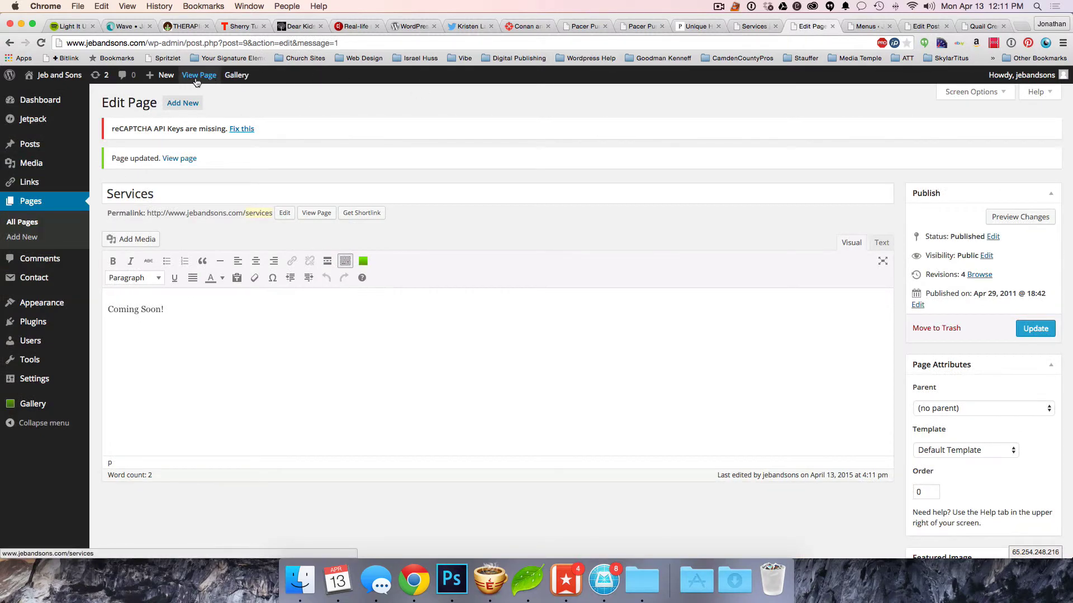
click(748, 26)
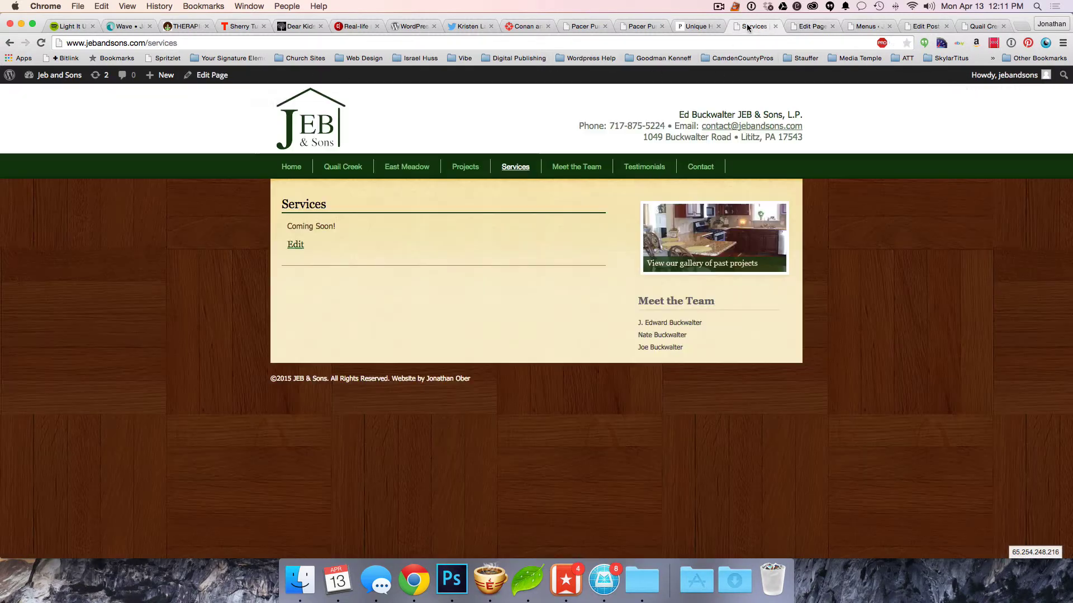
click(810, 27)
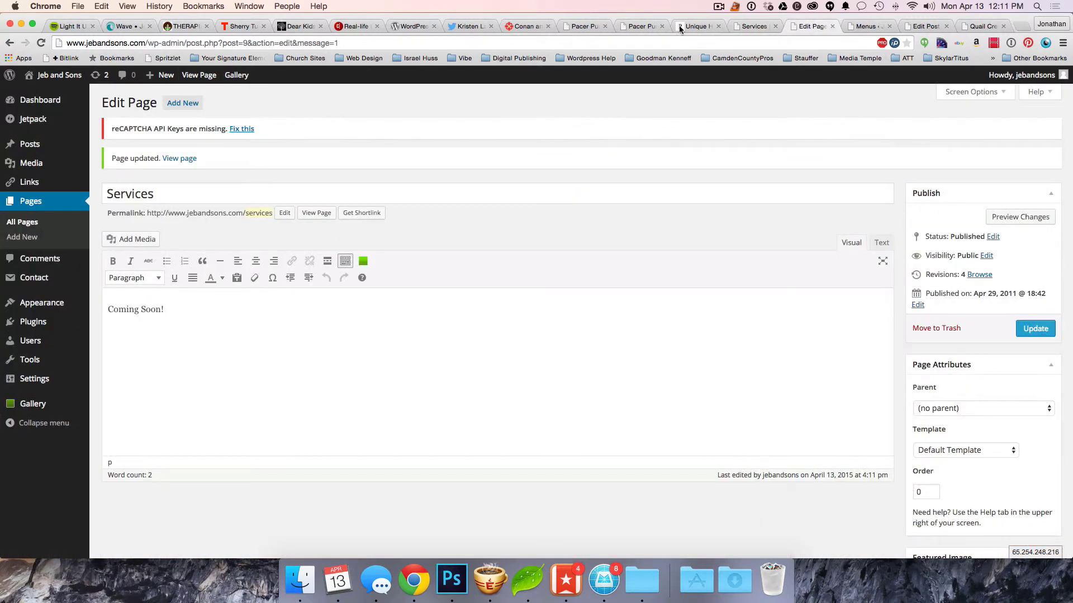
click(29, 222)
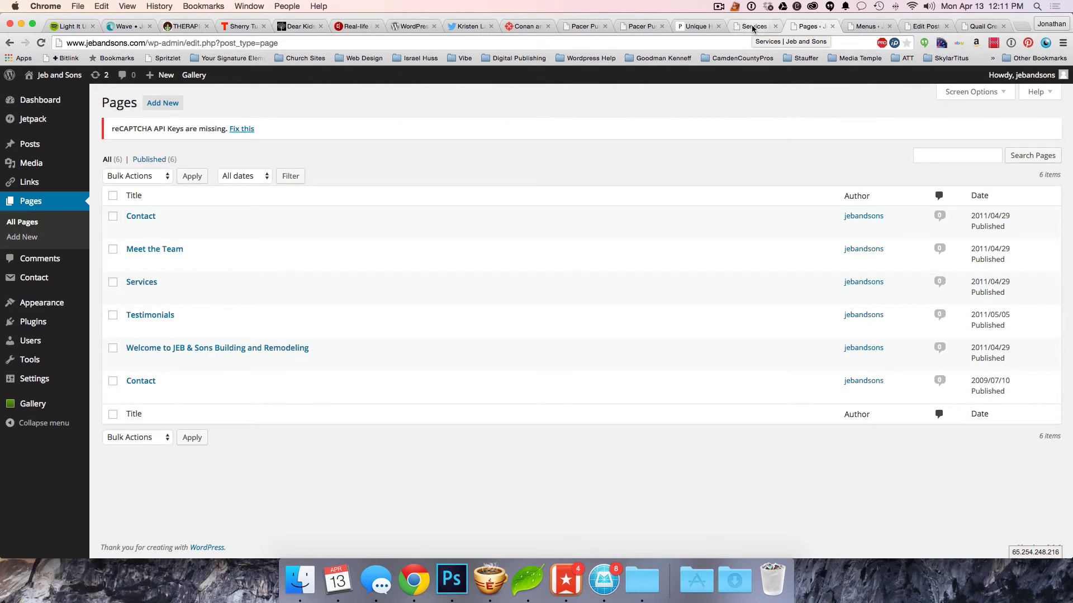
click(719, 6)
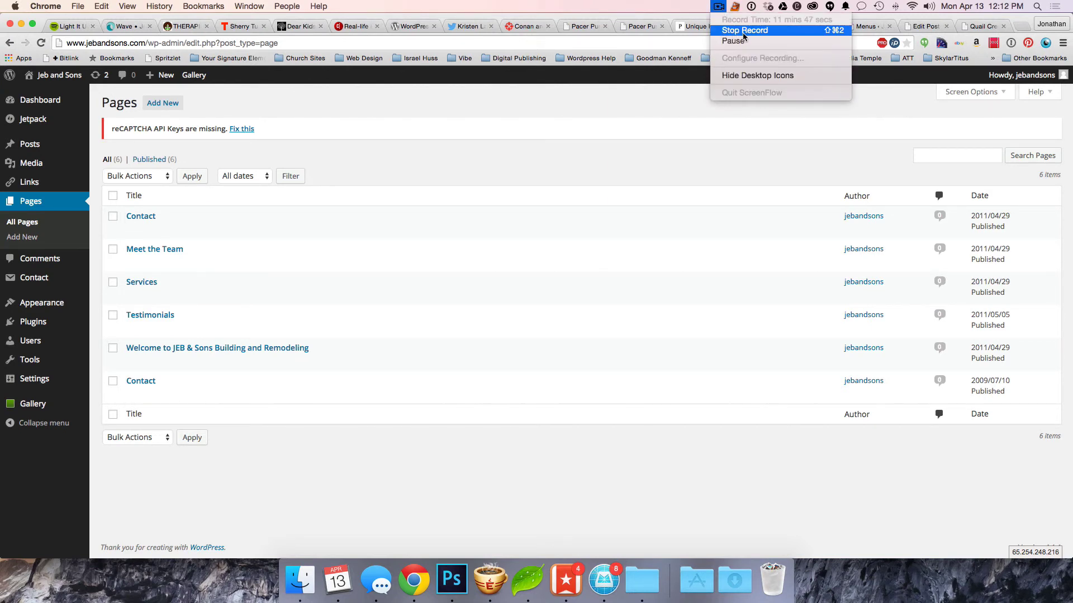